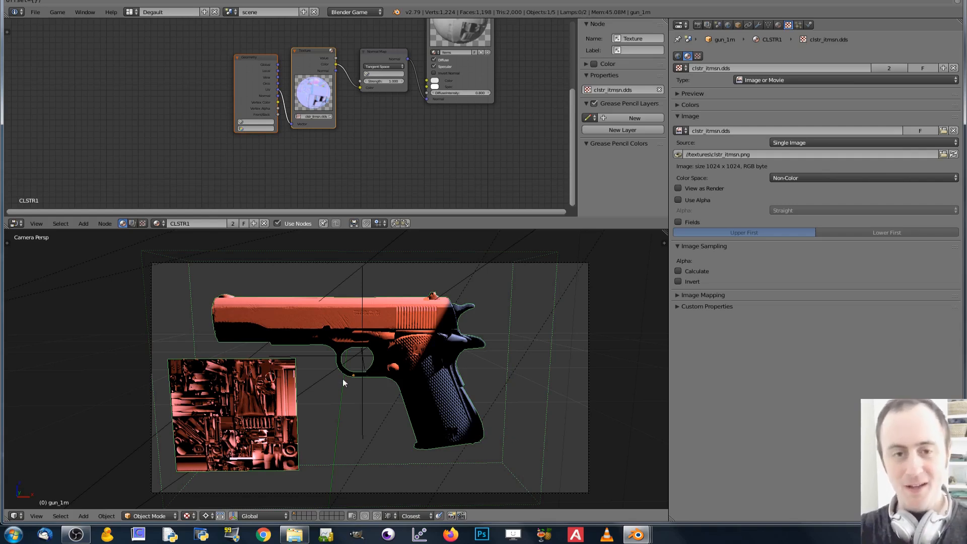
- Disable the GLSL Nodes shading option in the render settings and re-enable it to compare the gun's appearance
{"action": "left_click", "coordinate": [699, 23]}
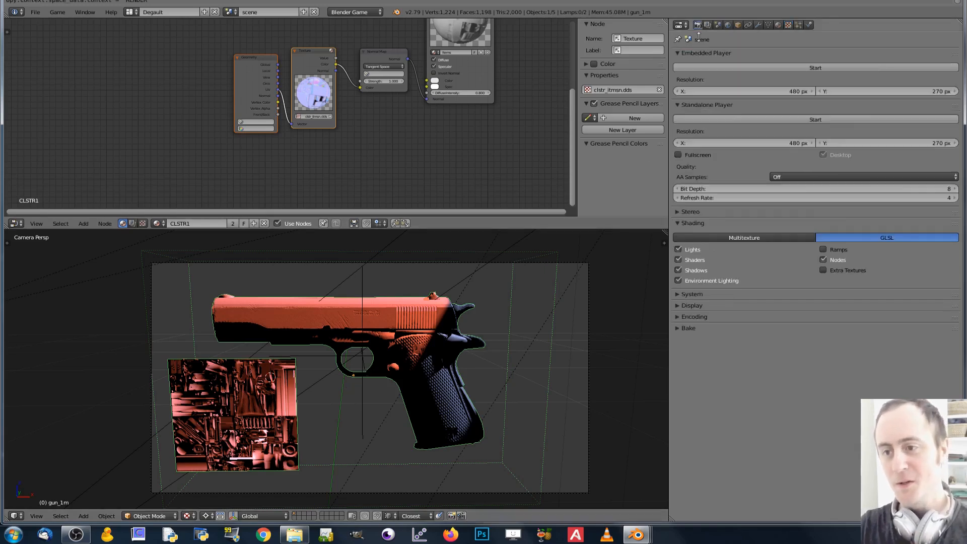
{"action": "left_click", "coordinate": [822, 260]}
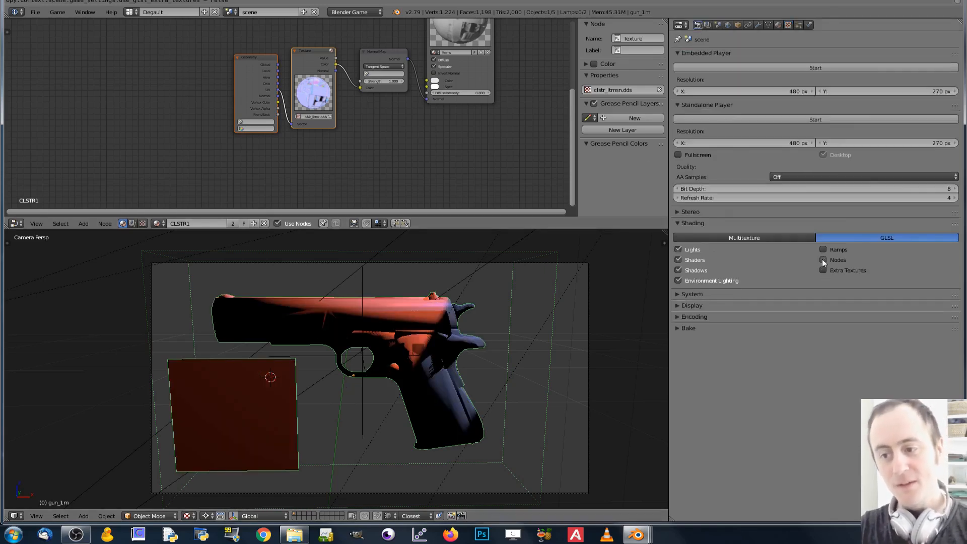
{"action": "left_click", "coordinate": [823, 259]}
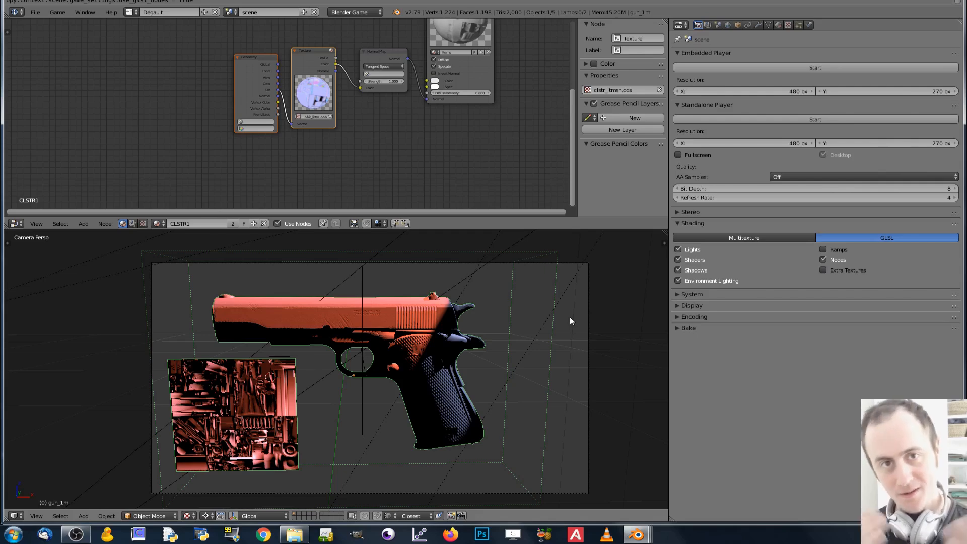
- Preview the gun in the embedded game player and in the standalone player, closing each preview
{"action": "scroll", "coordinate": [367, 98], "scroll_direction": "down", "scroll_amount": 2}
{"action": "middle_click_drag", "start_coordinate": [371, 119], "coordinate": [345, 174]}
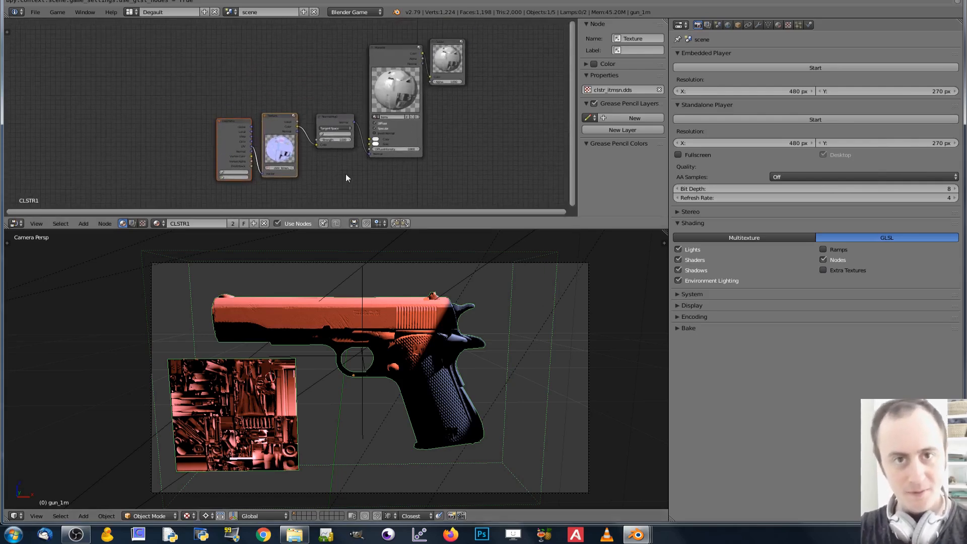
{"action": "scroll", "coordinate": [346, 174], "scroll_direction": "up", "scroll_amount": 2}
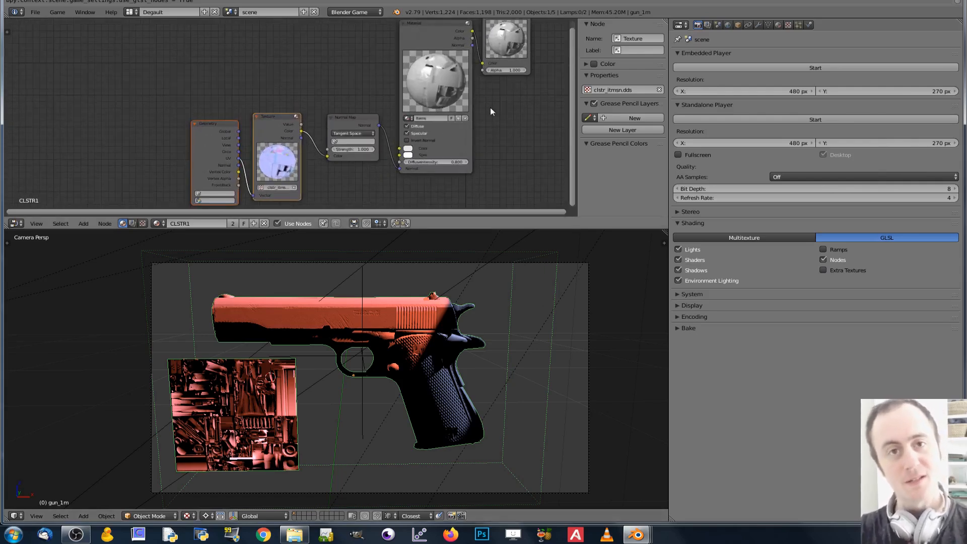
{"action": "mouse_move", "coordinate": [261, 126]}
{"action": "left_mouse_down"}
{"action": "mouse_move", "coordinate": [271, 123]}
{"action": "mouse_move", "coordinate": [262, 118]}
{"action": "mouse_move", "coordinate": [265, 127]}
{"action": "left_mouse_up"}
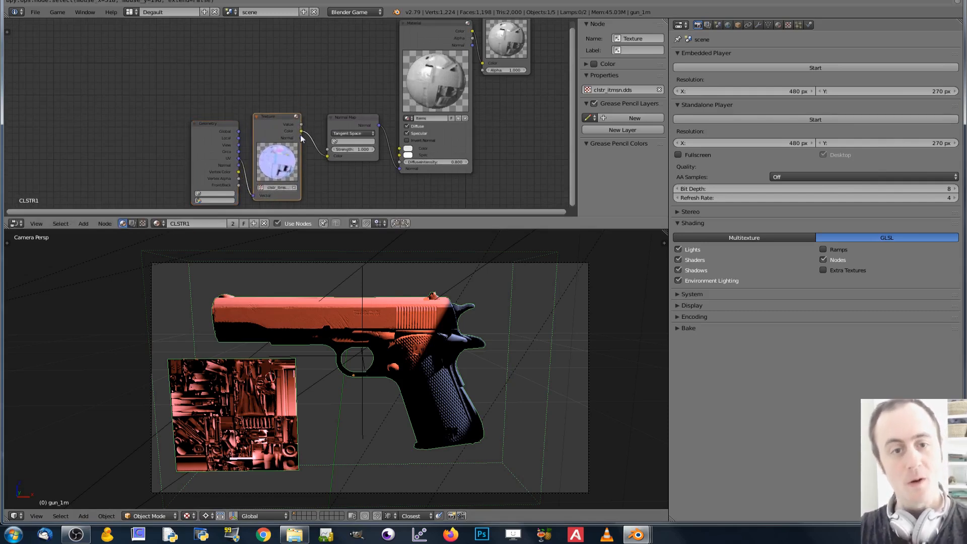
{"action": "key", "text": "p"}
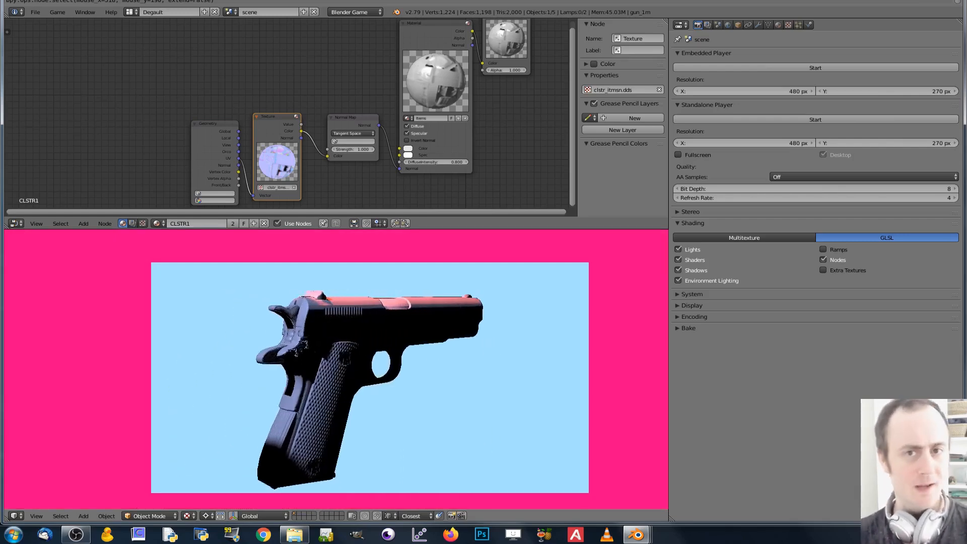
{"action": "key", "text": "Escape"}
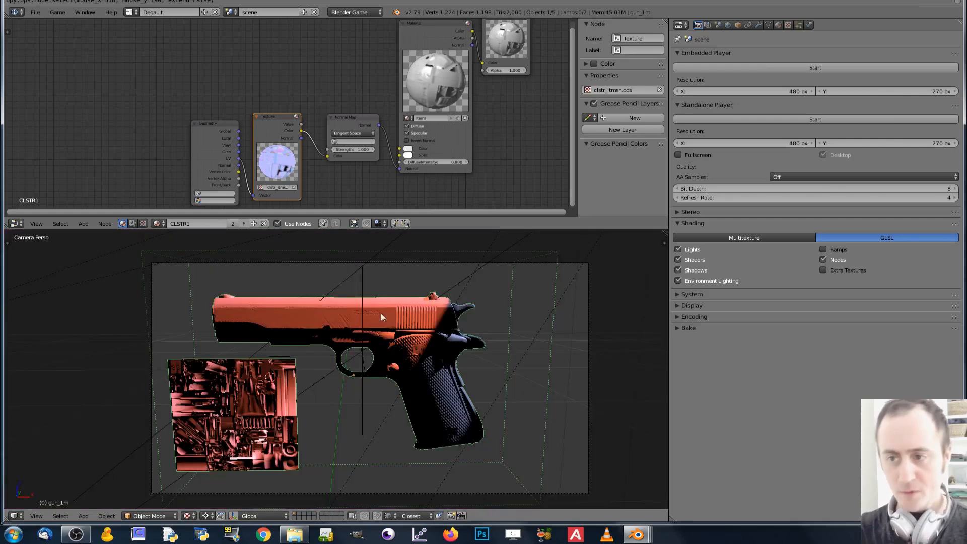
{"action": "left_click", "coordinate": [766, 119]}
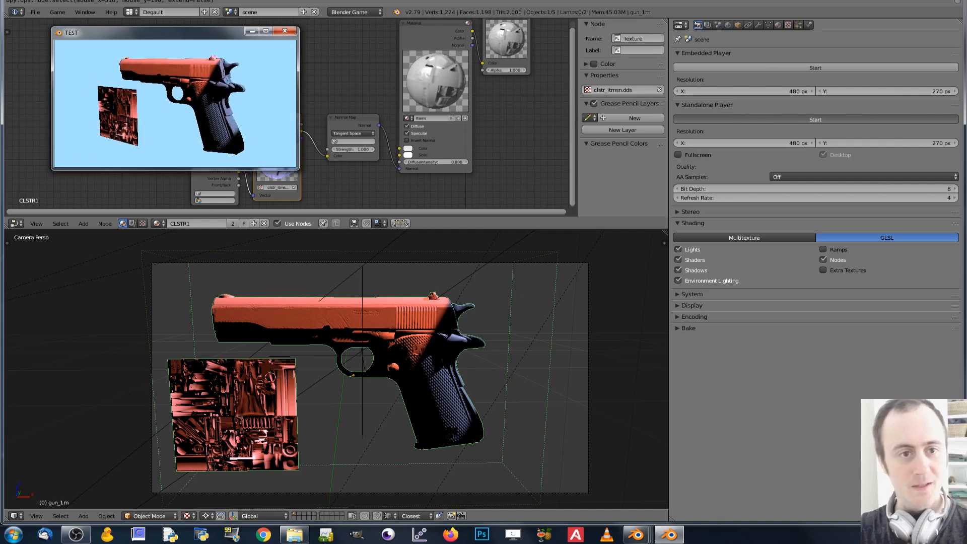
{"action": "left_click", "coordinate": [285, 31]}
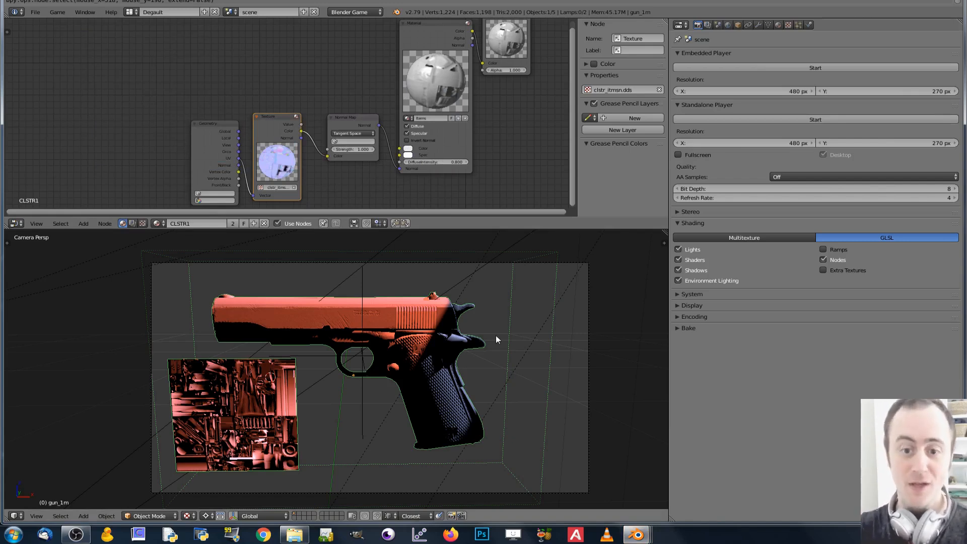
- Switch to the file explorer and open the TSL0.29 folder on the desktop
{"action": "key", "text": "alt+Tab"}
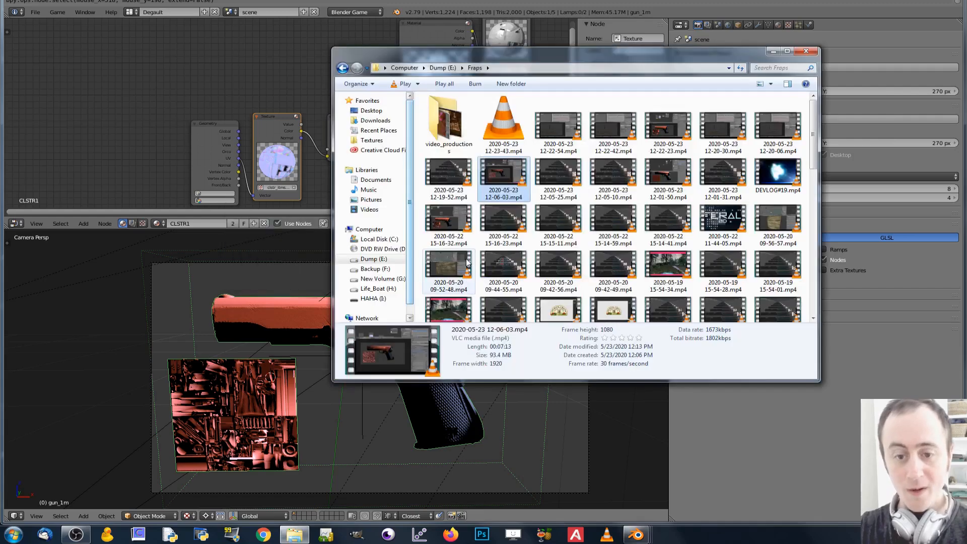
{"action": "left_click", "coordinate": [371, 110]}
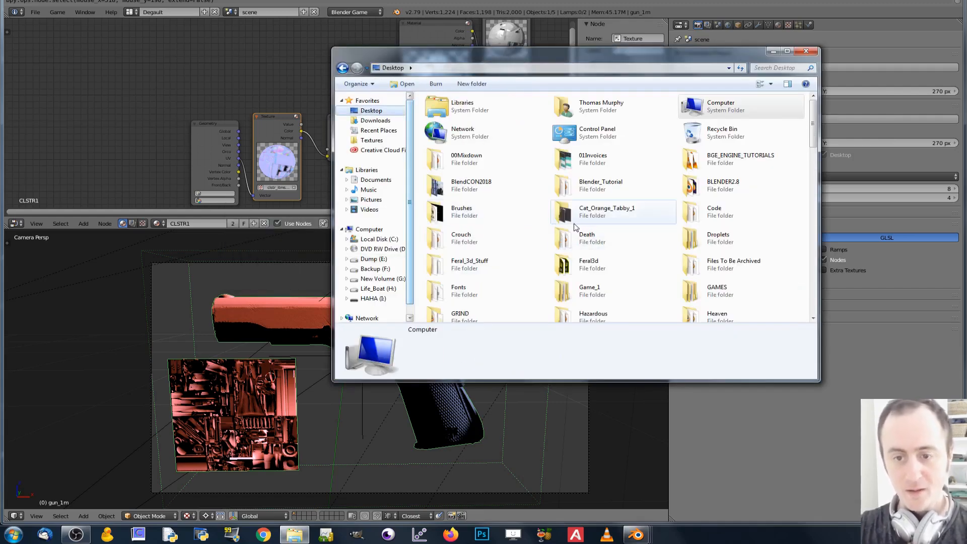
{"action": "left_click", "coordinate": [574, 224]}
{"action": "type", "text": "tsl"}
{"action": "key", "text": "Right"}
{"action": "key", "text": "Right"}
{"action": "key", "text": "Right"}
{"action": "key", "text": "Left"}
{"action": "key", "text": "Return"}
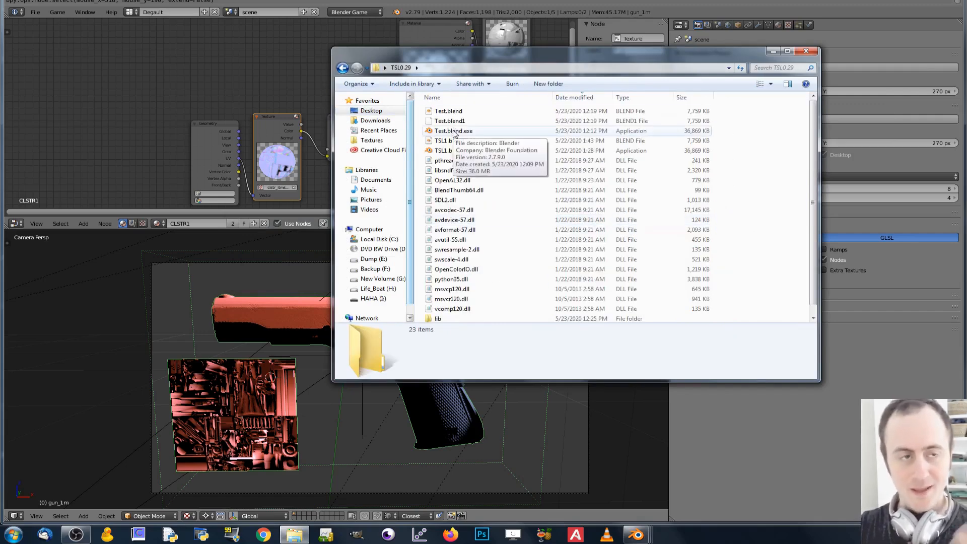
- Run Test.blend.exe to inspect the gun's normal map in the exported game, and return to Blender
{"action": "left_click_drag", "start_coordinate": [498, 54], "coordinate": [535, 68]}
{"action": "left_click", "coordinate": [494, 147]}
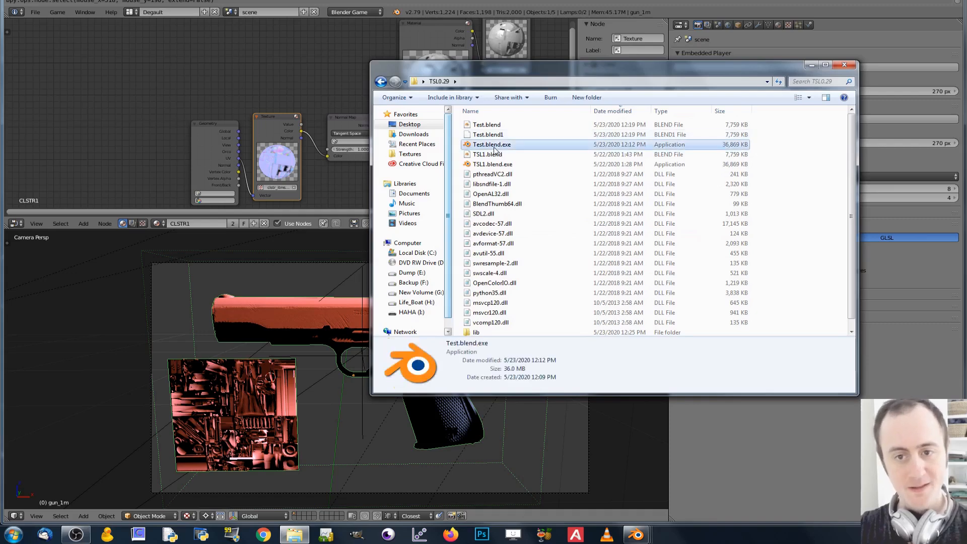
{"action": "double_click", "coordinate": [494, 146]}
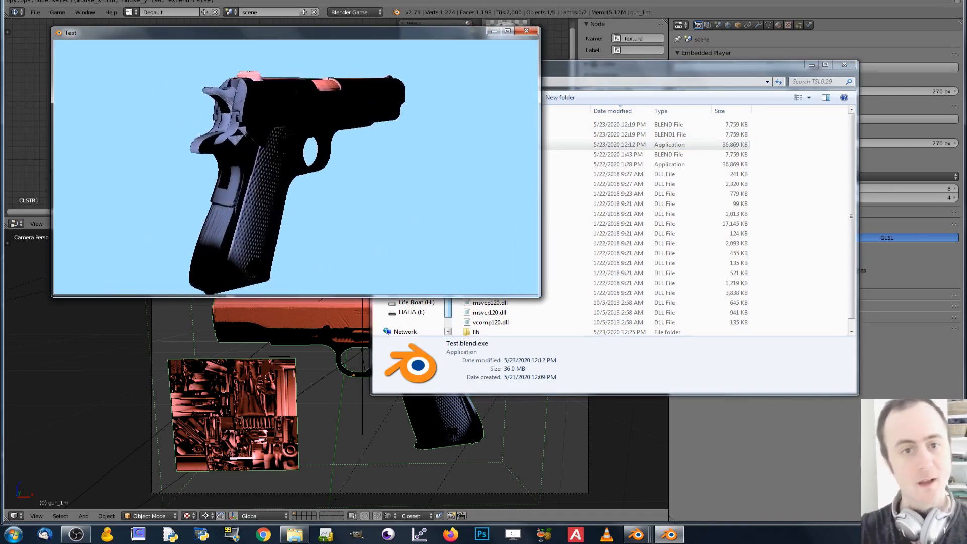
{"action": "left_click", "coordinate": [527, 31]}
{"action": "key", "text": "alt+Tab"}
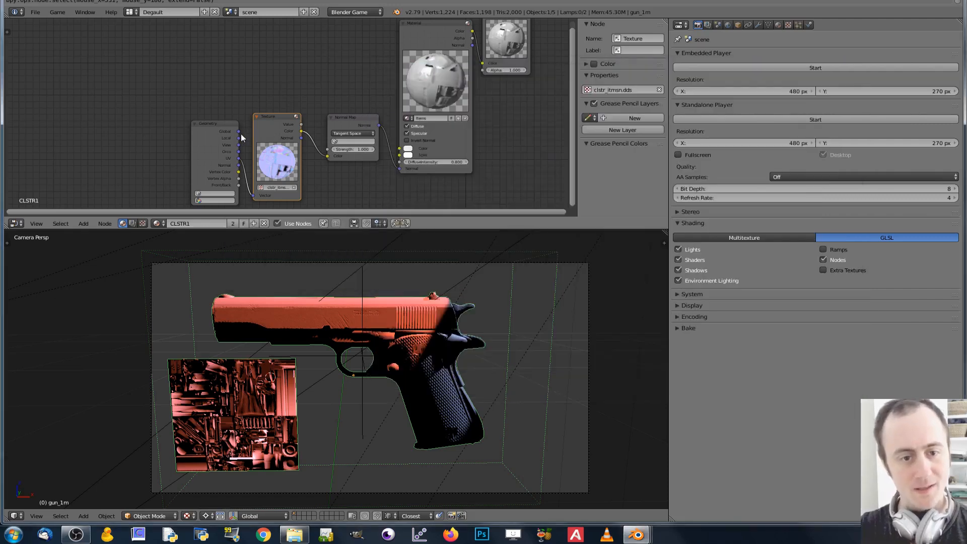
- Try the sRGB color space on the clstr_itmsn.dds texture in the game preview, and restore it to Non-Color
{"action": "left_click", "coordinate": [778, 25]}
{"action": "left_click", "coordinate": [788, 25]}
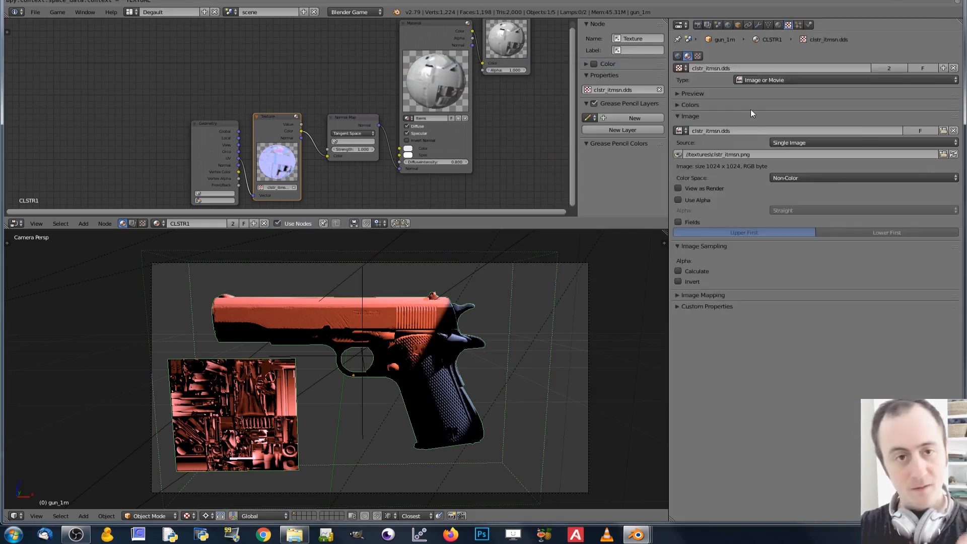
{"action": "left_click", "coordinate": [809, 177]}
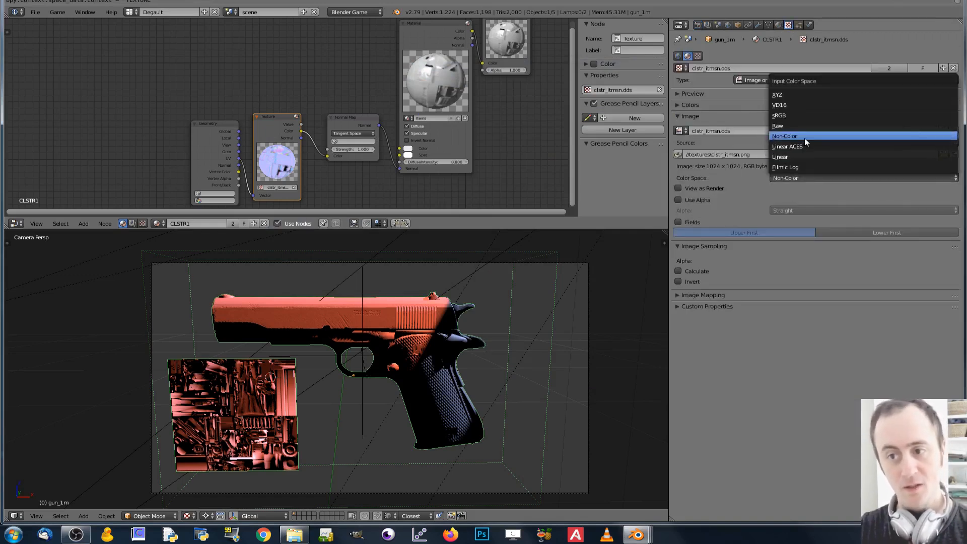
{"action": "left_click", "coordinate": [794, 114]}
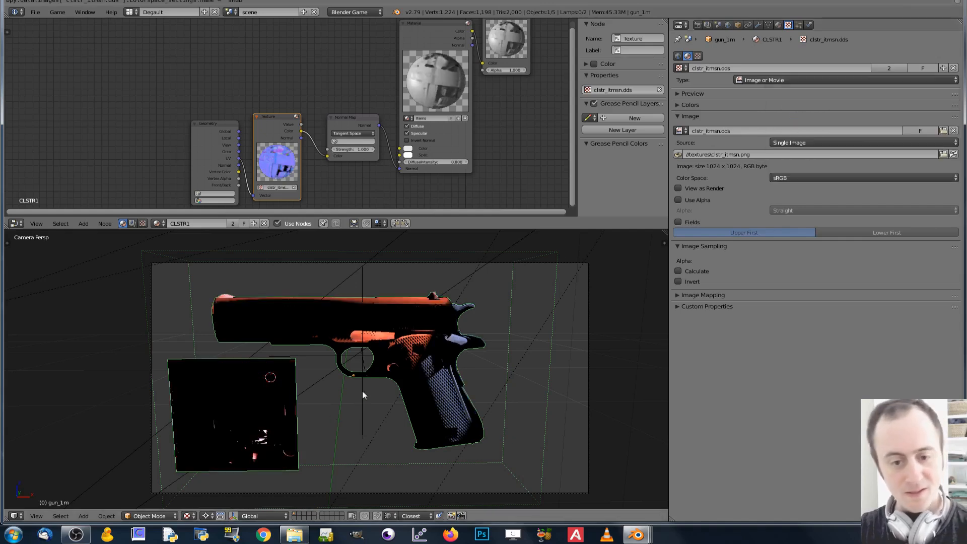
{"action": "key", "text": "p"}
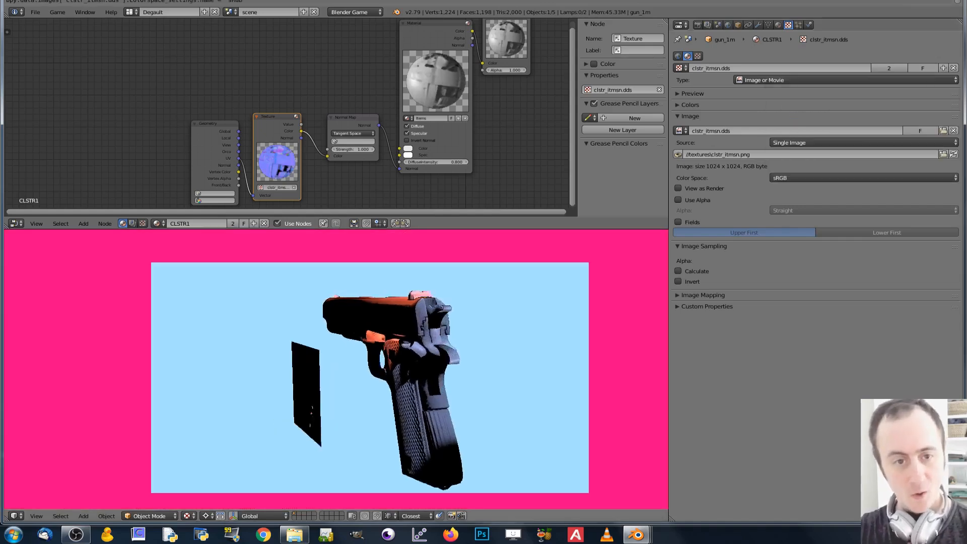
{"action": "key", "text": "Escape"}
{"action": "left_click", "coordinate": [806, 179]}
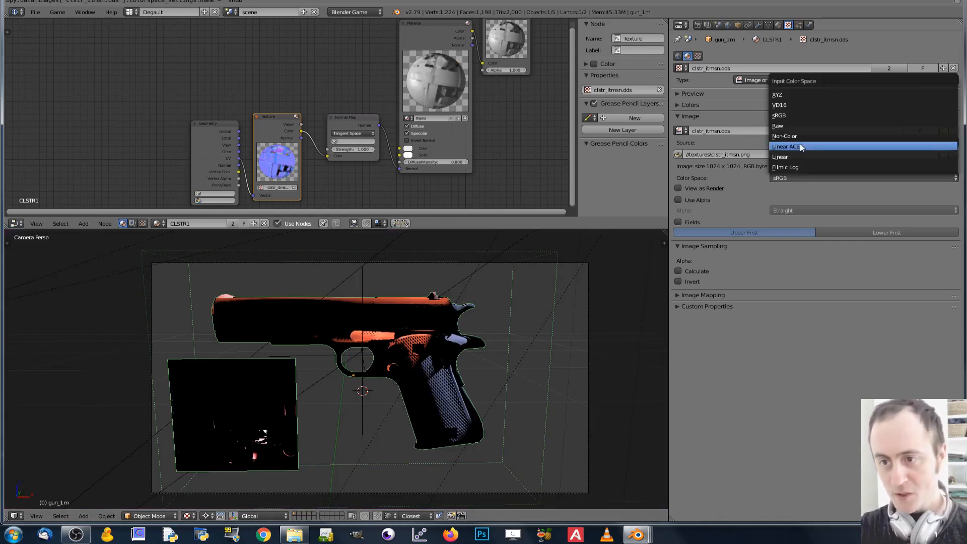
{"action": "left_click", "coordinate": [794, 136]}
- Relaunch Test.blend.exe from the TSL0.29 folder to recheck the normal map shading, and return to Blender
{"action": "key", "text": "alt+Tab"}
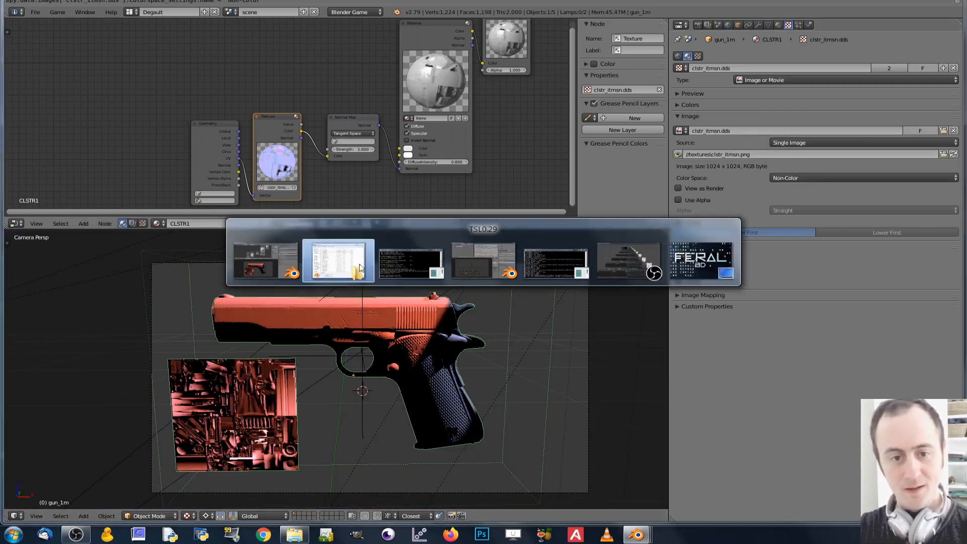
{"action": "left_click", "coordinate": [512, 144]}
{"action": "left_click", "coordinate": [493, 146]}
{"action": "double_click", "coordinate": [487, 144]}
{"action": "double_click", "coordinate": [470, 145]}
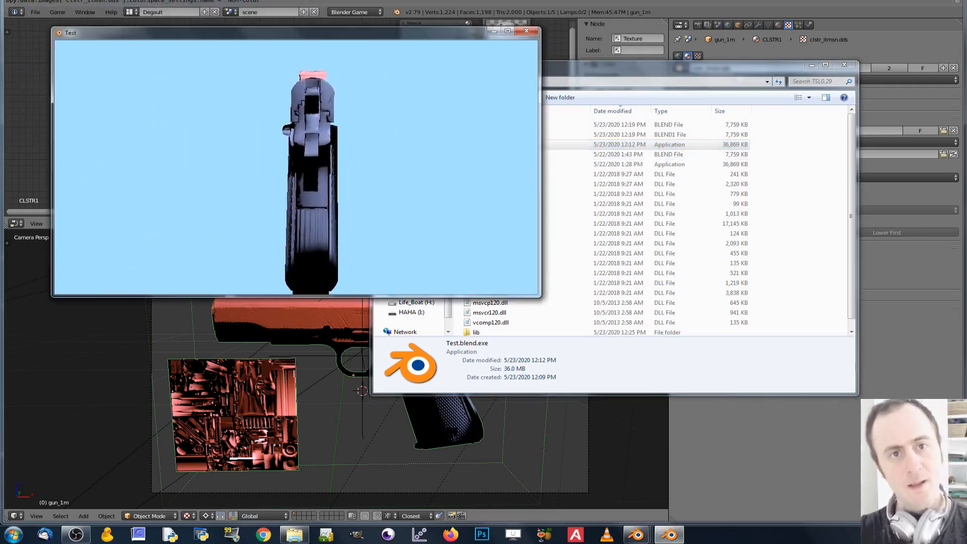
{"action": "key", "text": "Escape"}
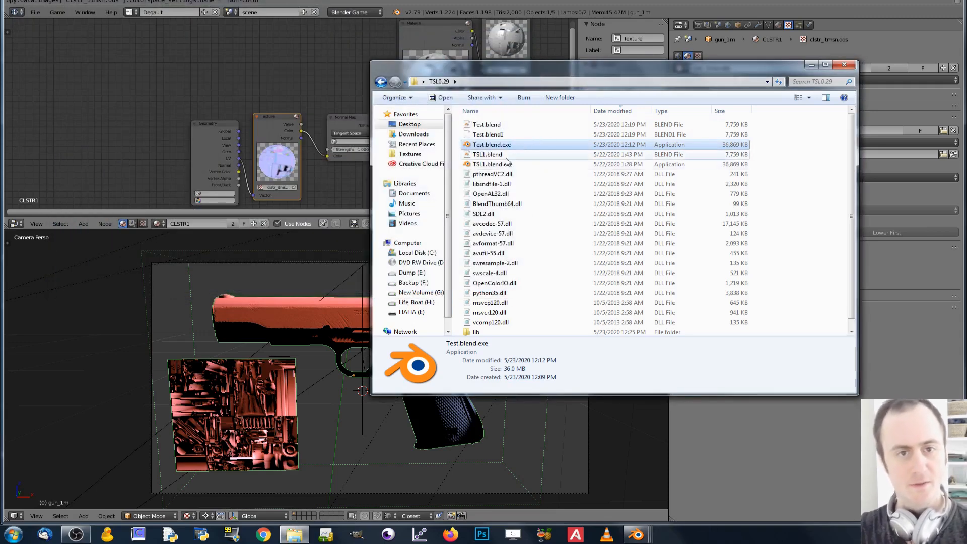
{"action": "left_click", "coordinate": [267, 298]}
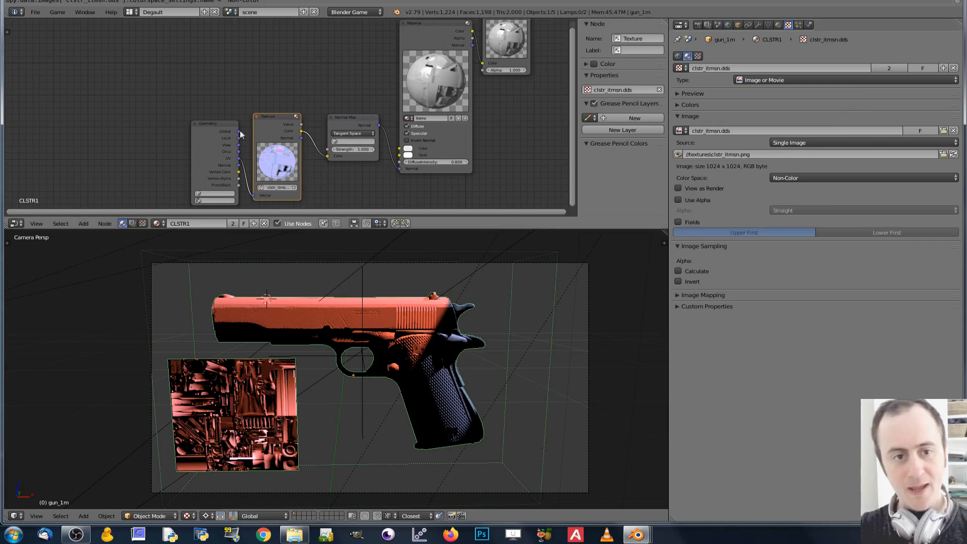
- Move the Geometry node well away from the Texture node to make room in the node tree
{"action": "left_click", "coordinate": [222, 141]}
{"action": "middle_click_drag", "start_coordinate": [221, 137], "coordinate": [329, 125]}
{"action": "left_click", "coordinate": [379, 115]}
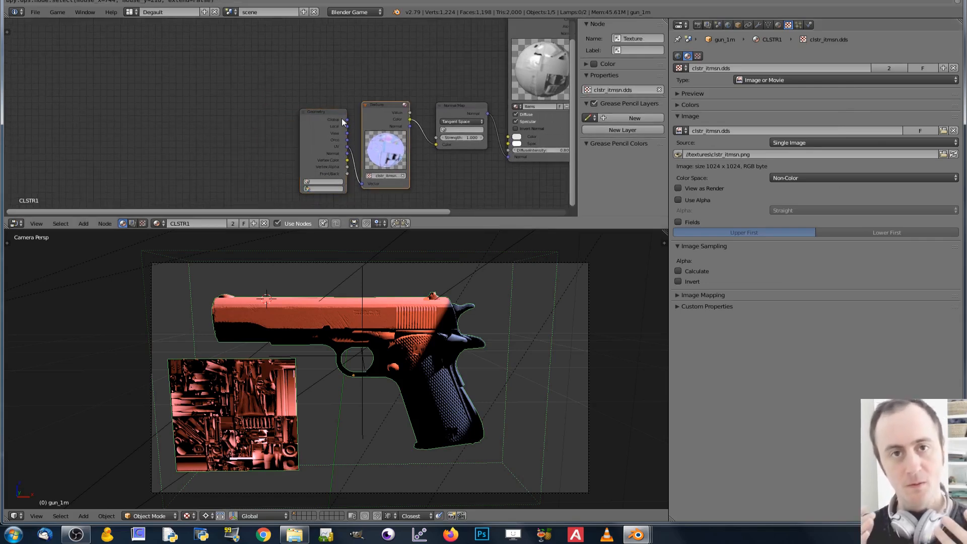
{"action": "left_click_drag", "start_coordinate": [342, 118], "coordinate": [186, 141]}
{"action": "left_click", "coordinate": [358, 103]}
{"action": "scroll", "coordinate": [348, 101], "scroll_direction": "down", "scroll_amount": 1}
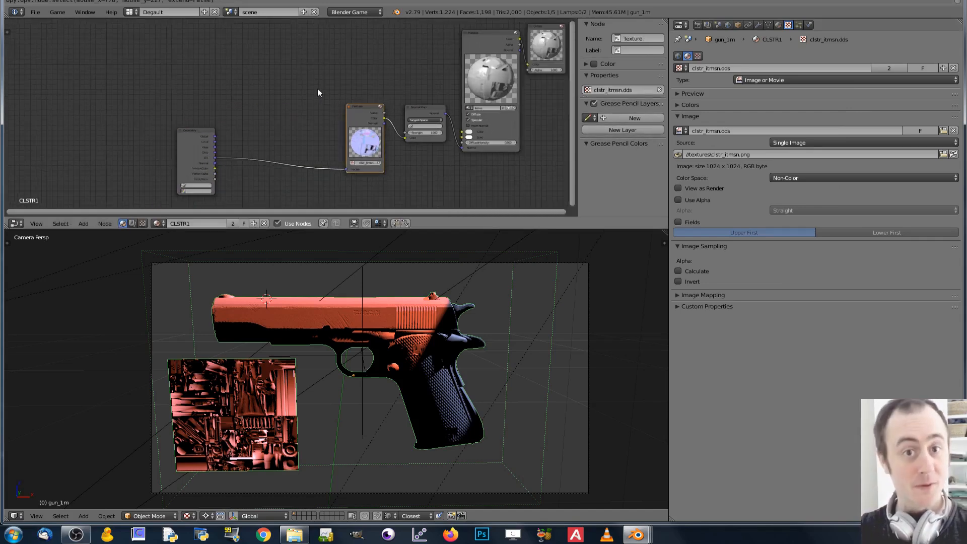
- Change the render engine to Cycles Render and add an Image Texture node that uses clstr_itmsn.dds
{"action": "left_click", "coordinate": [358, 12]}
{"action": "left_click", "coordinate": [364, 44]}
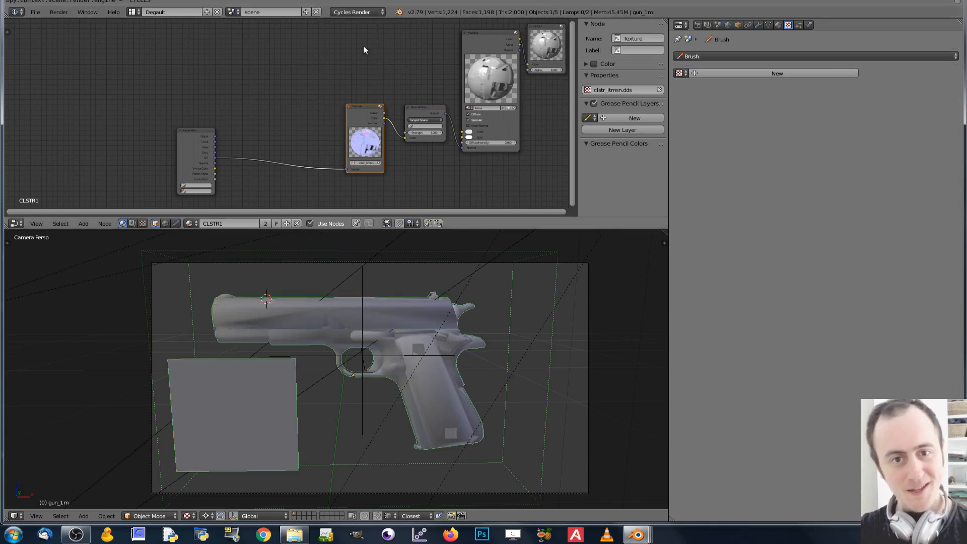
{"action": "key", "text": "shift+a"}
{"action": "mouse_move", "coordinate": [278, 59]}
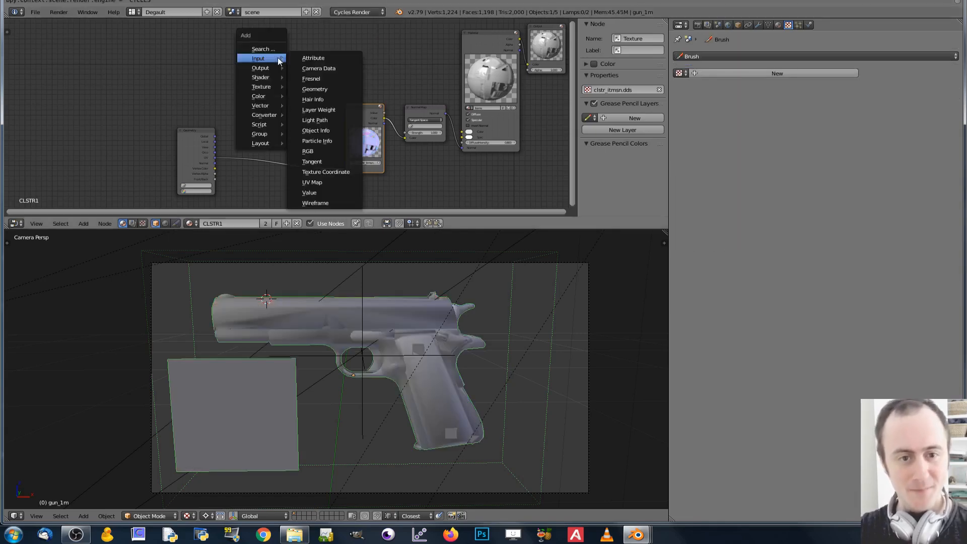
{"action": "mouse_move", "coordinate": [269, 84]}
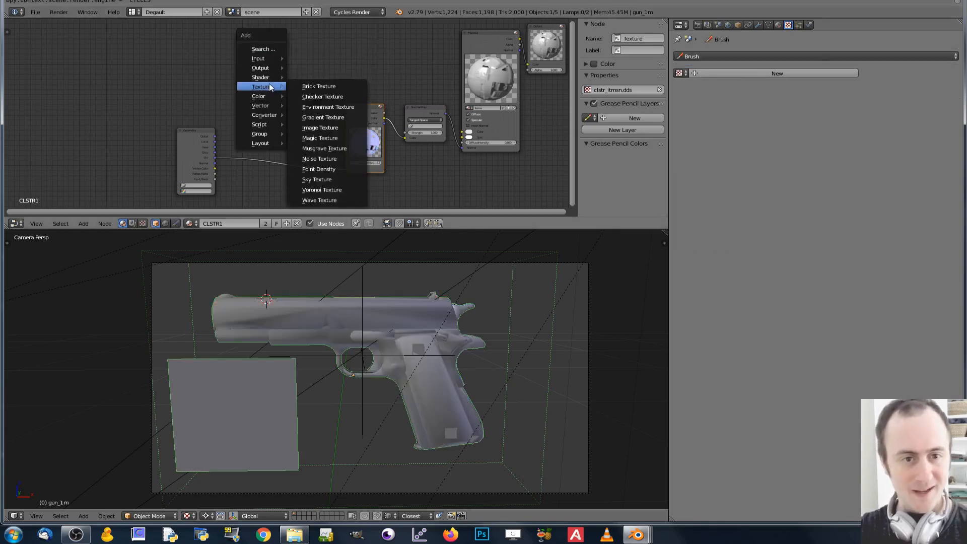
{"action": "left_click", "coordinate": [330, 113]}
{"action": "left_click", "coordinate": [300, 81]}
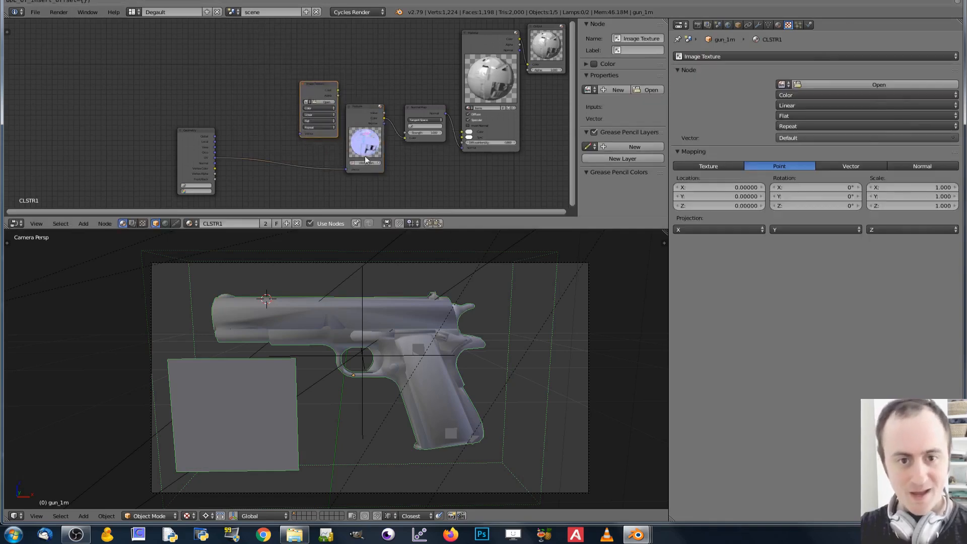
{"action": "left_click", "coordinate": [312, 99]}
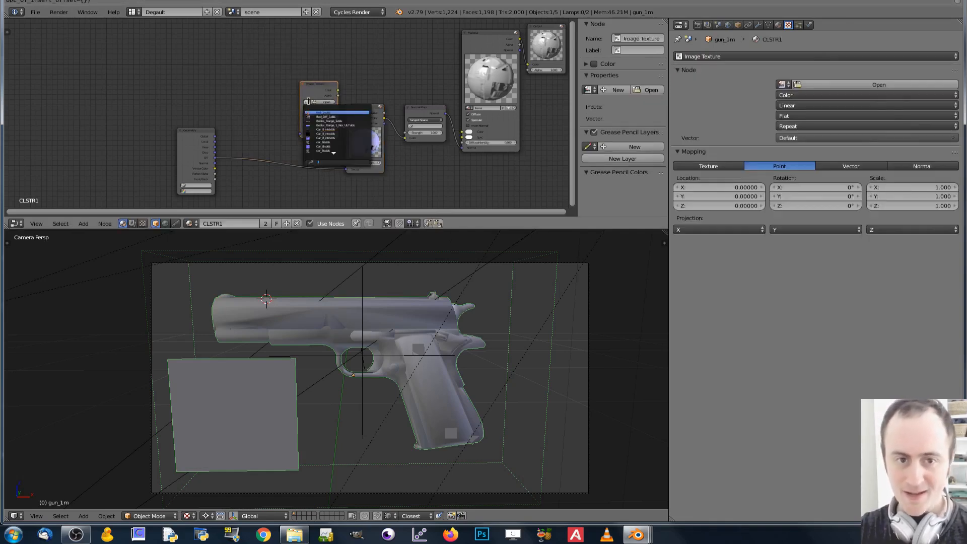
{"action": "left_click", "coordinate": [332, 108]}
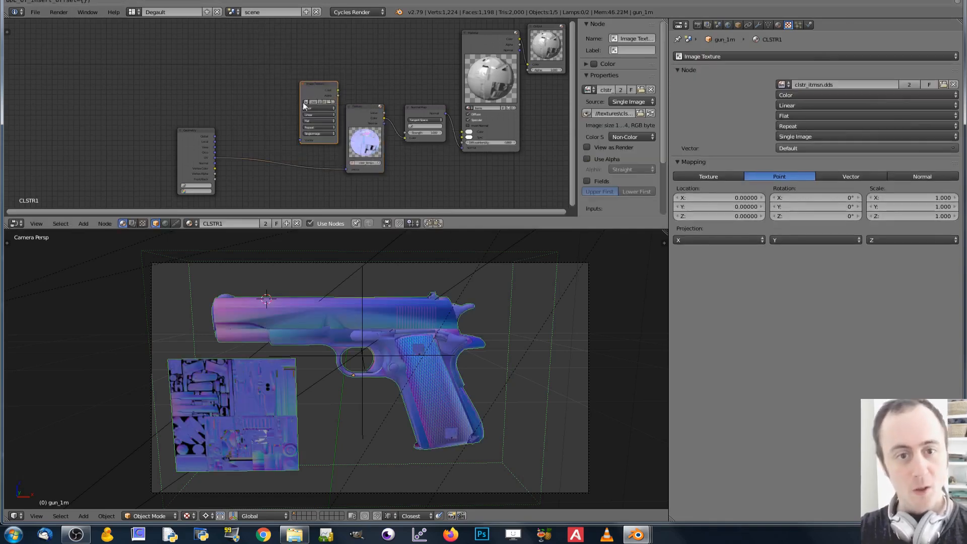
- Switch the engine back to Blender Game and link the Image Texture node between the Geometry UV output and the Normal Map color input
{"action": "left_click", "coordinate": [349, 13]}
{"action": "left_click", "coordinate": [361, 31]}
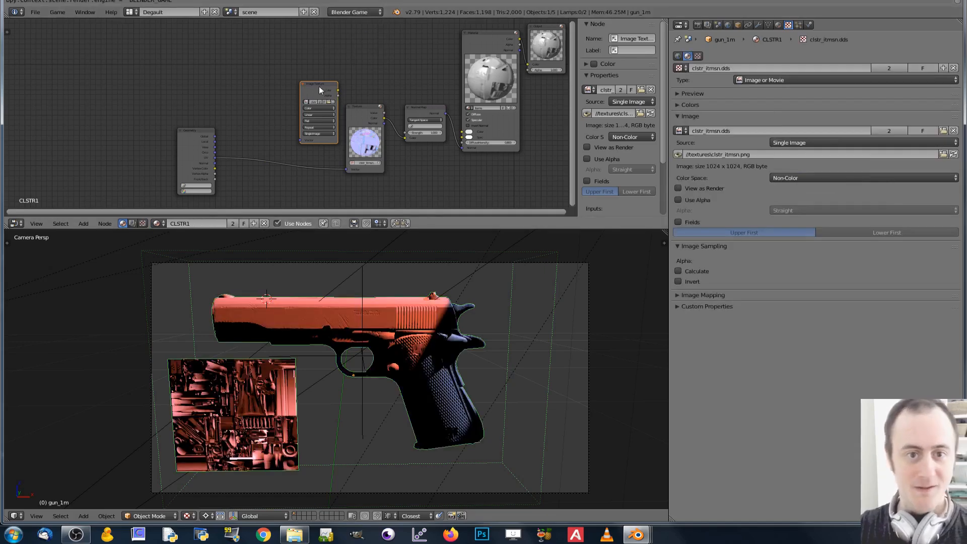
{"action": "left_click_drag", "start_coordinate": [215, 158], "coordinate": [300, 140]}
{"action": "left_click_drag", "start_coordinate": [338, 91], "coordinate": [406, 140]}
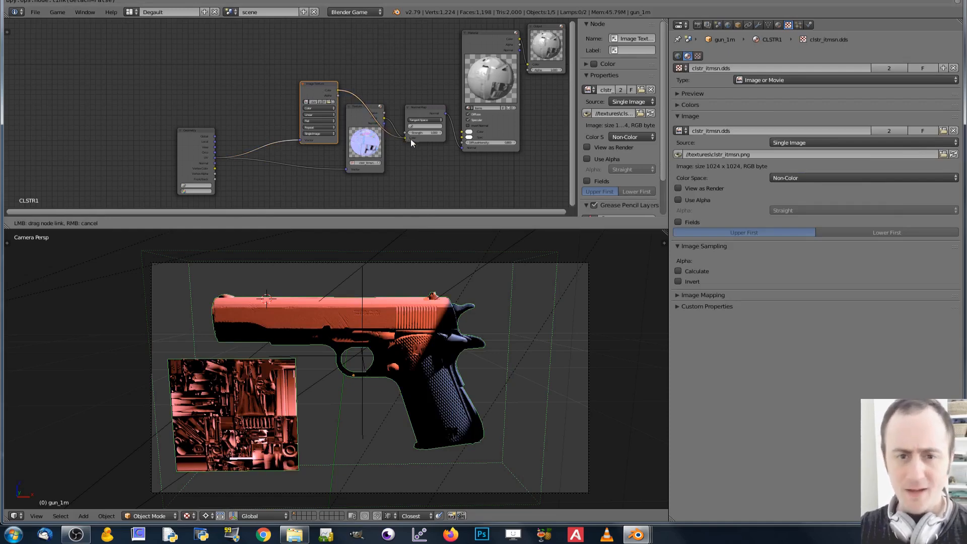
- Delete the old Texture node from the CLSTR1 node tree, leaving the Image Texture node in its place
{"action": "left_click", "coordinate": [365, 129]}
{"action": "key", "text": "x"}
{"action": "left_click", "coordinate": [334, 92]}
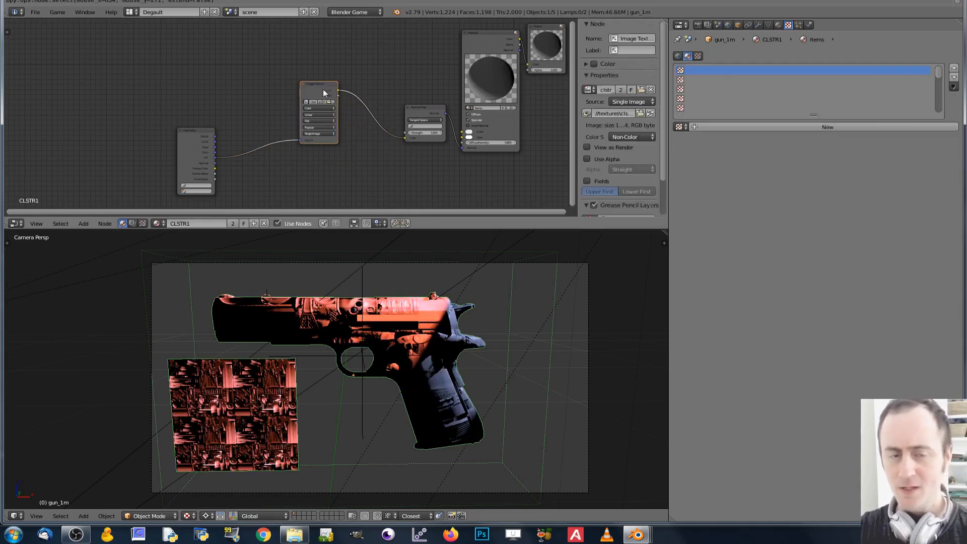
- Reposition the Geometry node level with the Image Texture node and set the image's color space to Non-Color Data
{"action": "scroll", "coordinate": [324, 89], "scroll_direction": "up", "scroll_amount": 3}
{"action": "left_click_drag", "start_coordinate": [146, 208], "coordinate": [190, 146]}
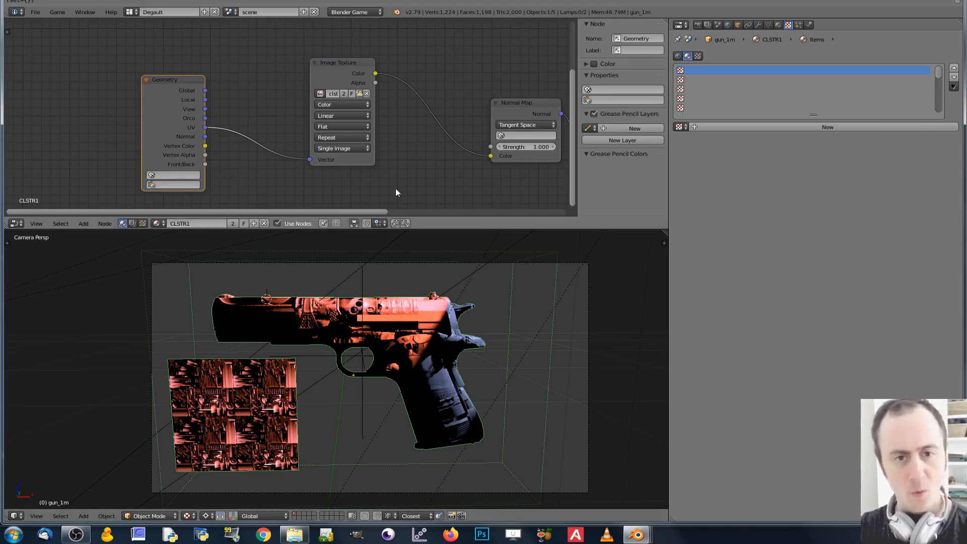
{"action": "left_click", "coordinate": [358, 104]}
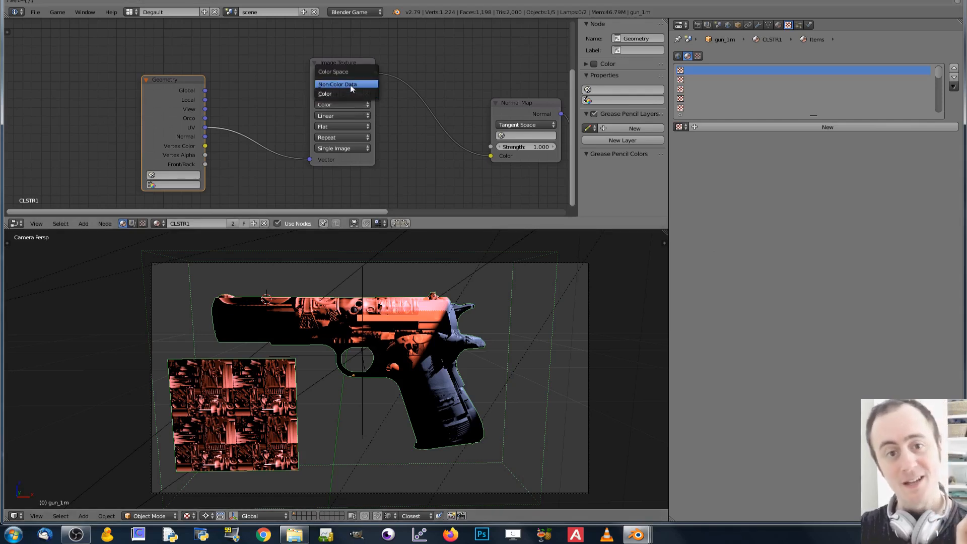
{"action": "left_click", "coordinate": [350, 85]}
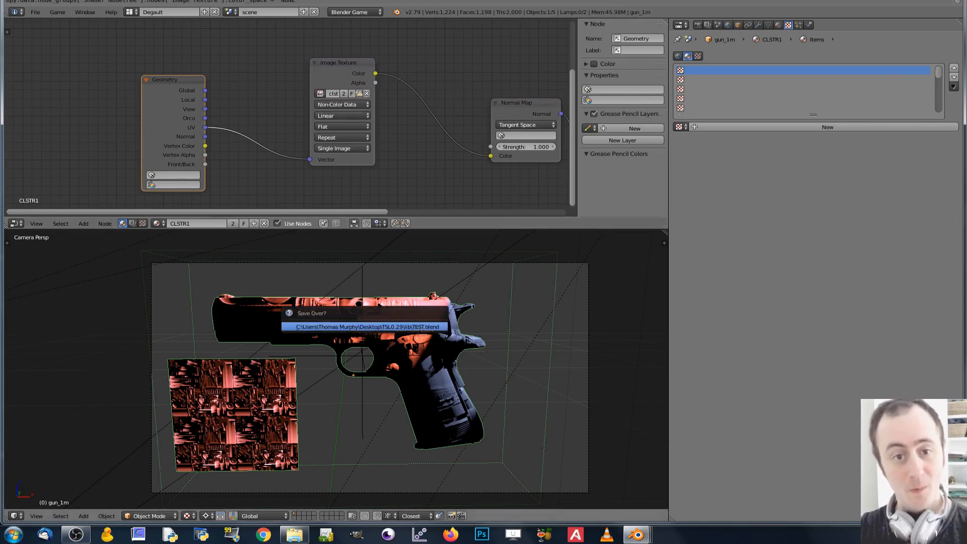
- Run Test.blend.exe from the TSL0.29 folder to check how the Non-Color Data texture maps onto the gun, and close it
{"action": "key", "text": "alt+Tab"}
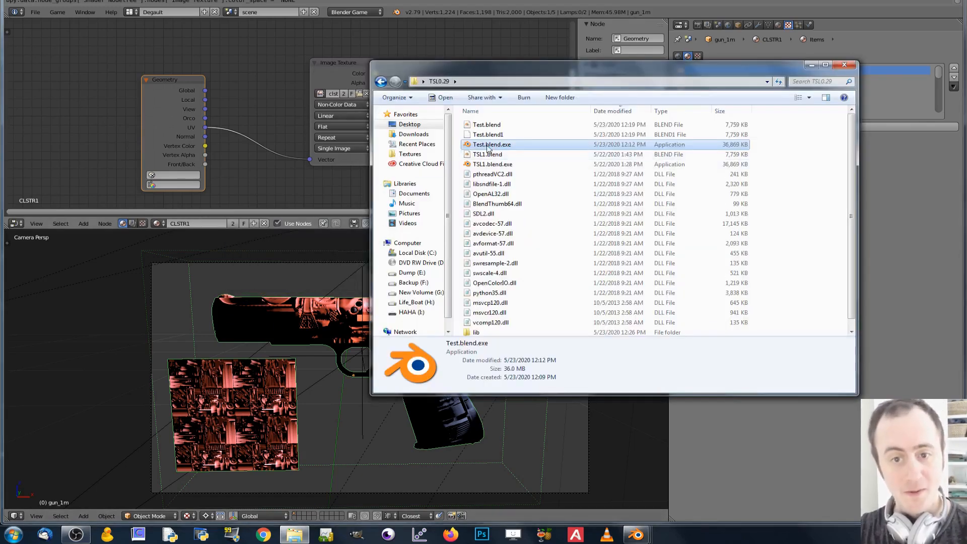
{"action": "left_click", "coordinate": [489, 155]}
{"action": "double_click", "coordinate": [489, 145]}
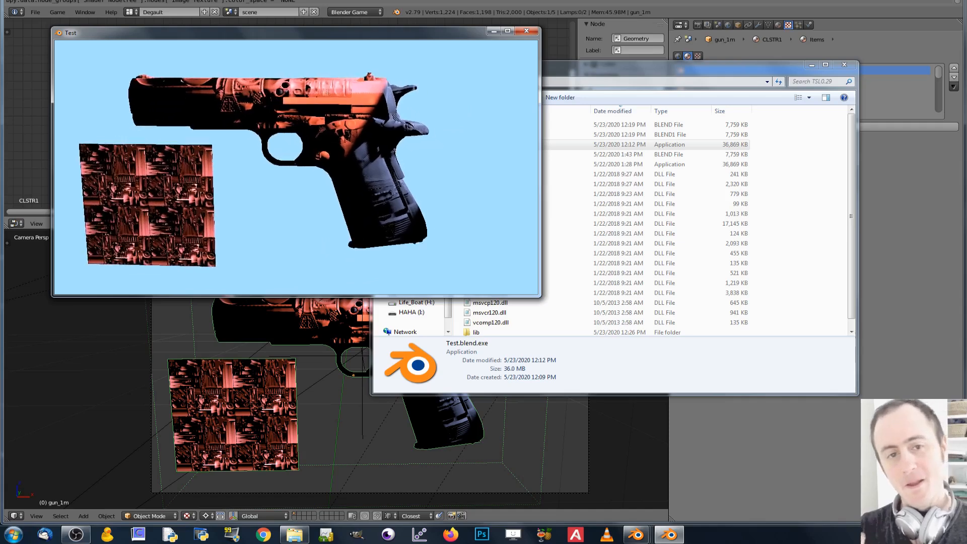
{"action": "key", "text": "Escape"}
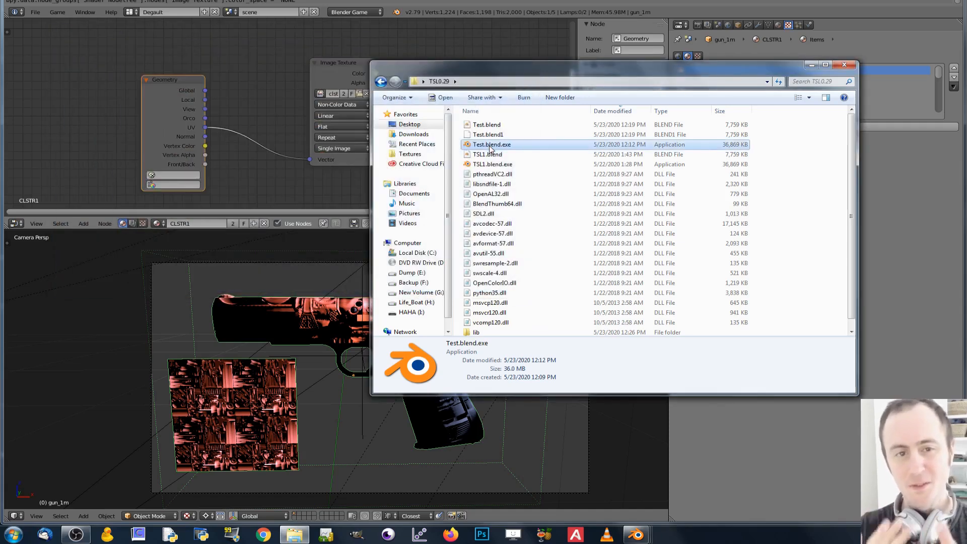
- Return to Blender, move the Geometry node further out, and insert a Mapping node between it and the Image Texture node
{"action": "left_click", "coordinate": [170, 77]}
{"action": "scroll", "coordinate": [207, 121], "scroll_direction": "down", "scroll_amount": 7}
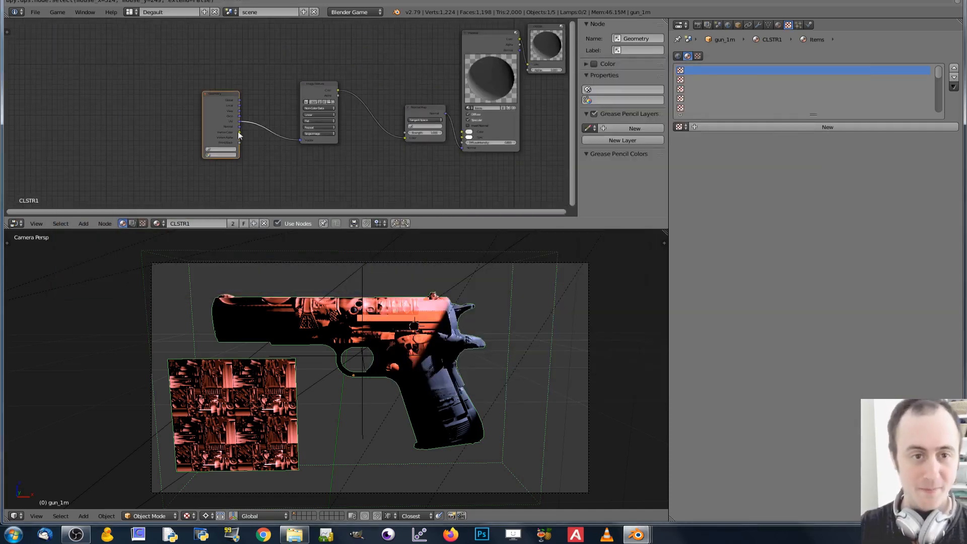
{"action": "left_click_drag", "start_coordinate": [210, 122], "coordinate": [110, 141]}
{"action": "key", "text": "shift+a"}
{"action": "key", "text": "v"}
{"action": "key", "text": "m"}
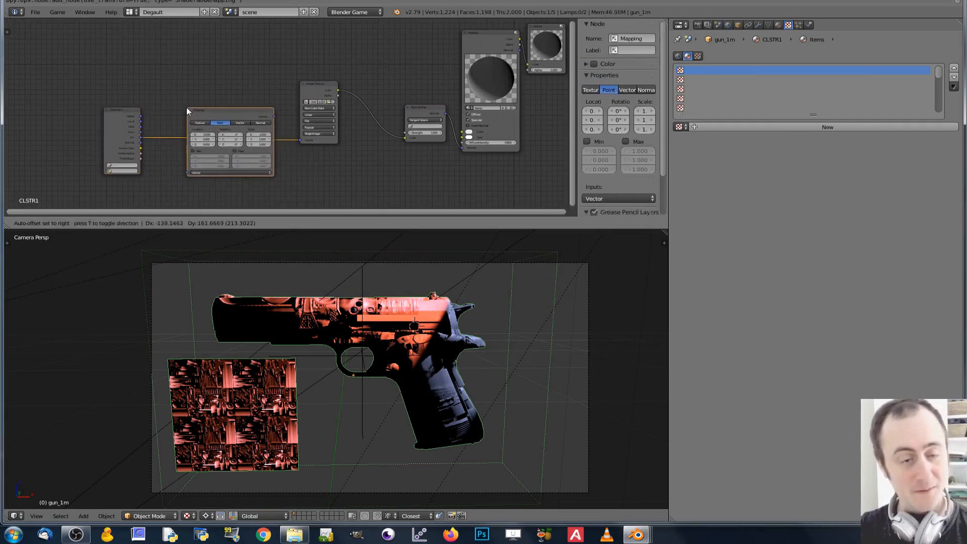
{"action": "left_click", "coordinate": [183, 107]}
- Set the Mapping node's X and Y scale to 0.5
{"action": "scroll", "coordinate": [241, 132], "scroll_direction": "up", "scroll_amount": 7}
{"action": "scroll", "coordinate": [240, 132], "scroll_direction": "up", "scroll_amount": 2}
{"action": "left_click", "coordinate": [211, 157]}
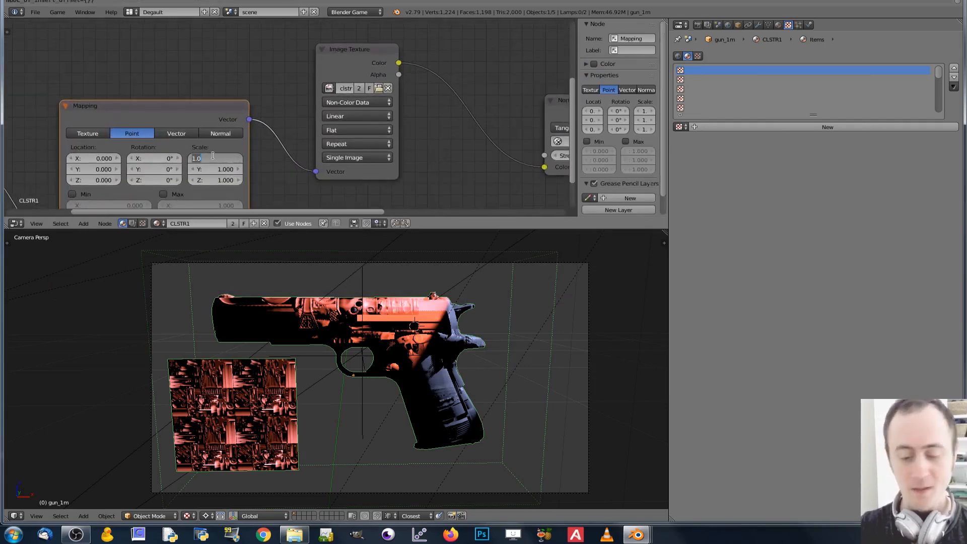
{"action": "type", "text": "0.5"}
{"action": "key", "text": "Tab"}
{"action": "type", "text": "0.5"}
{"action": "key", "text": "Return"}
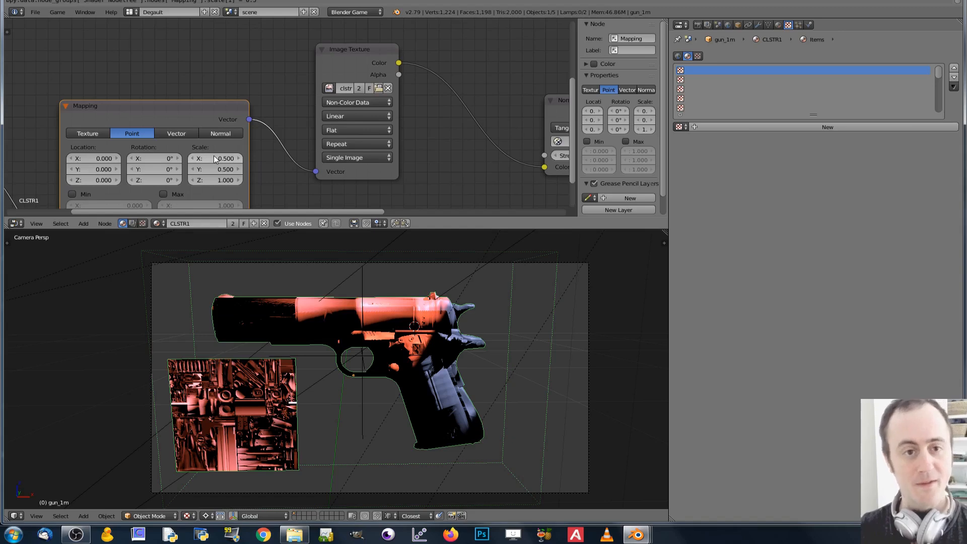
- Set the Mapping node's X and Y location to -1.5
{"action": "middle_click_drag", "start_coordinate": [213, 155], "coordinate": [343, 133]}
{"action": "left_click", "coordinate": [220, 132]}
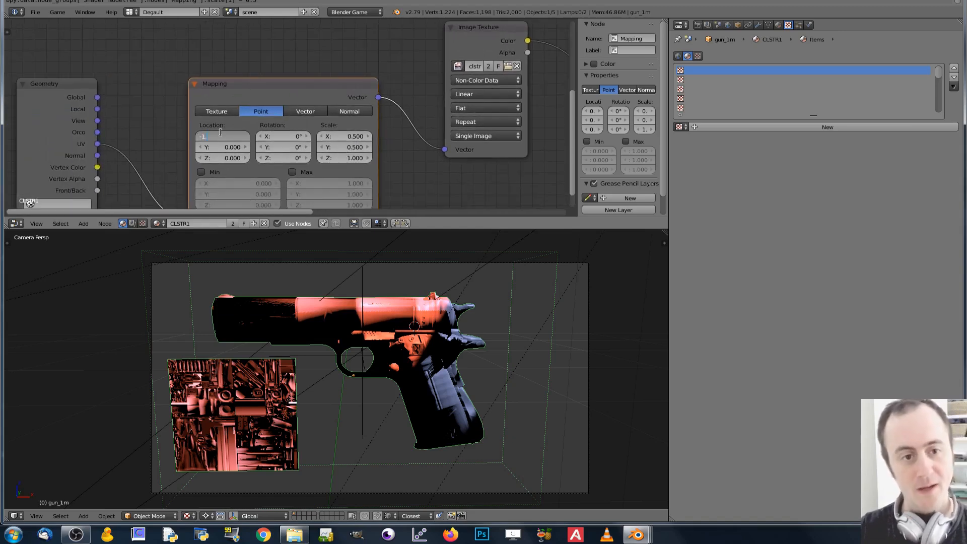
{"action": "type", "text": "-1.5"}
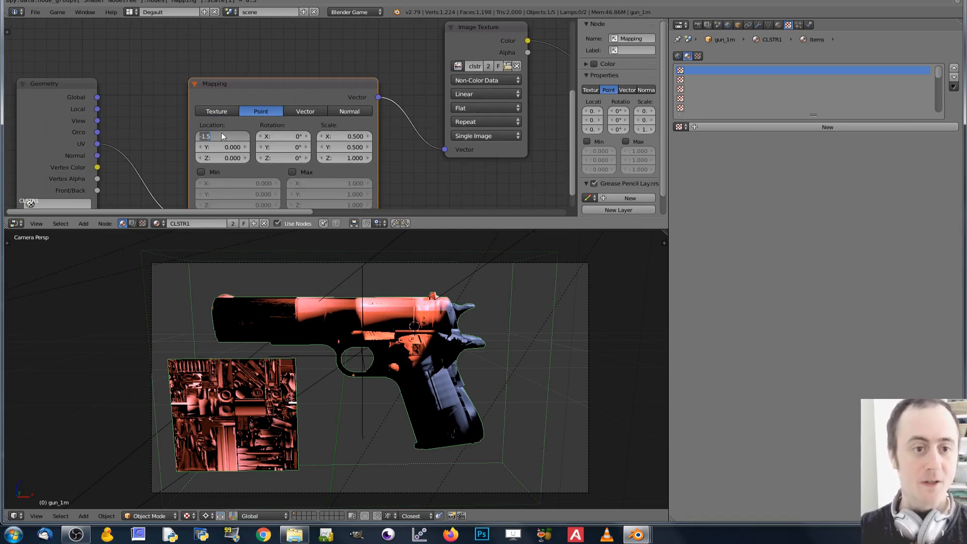
{"action": "key", "text": "Tab"}
{"action": "type", "text": "-1.5"}
{"action": "key", "text": "Return"}
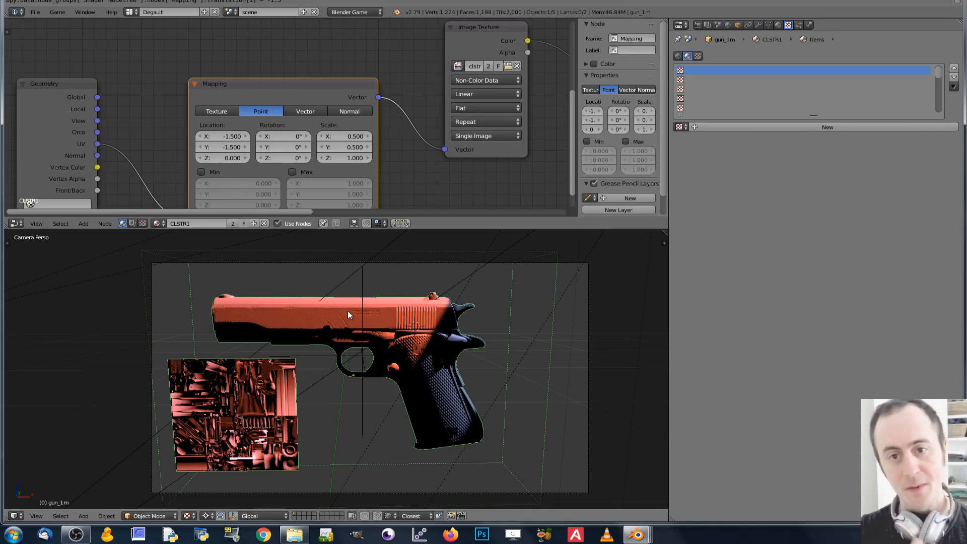
{"action": "left_click", "coordinate": [460, 26]}
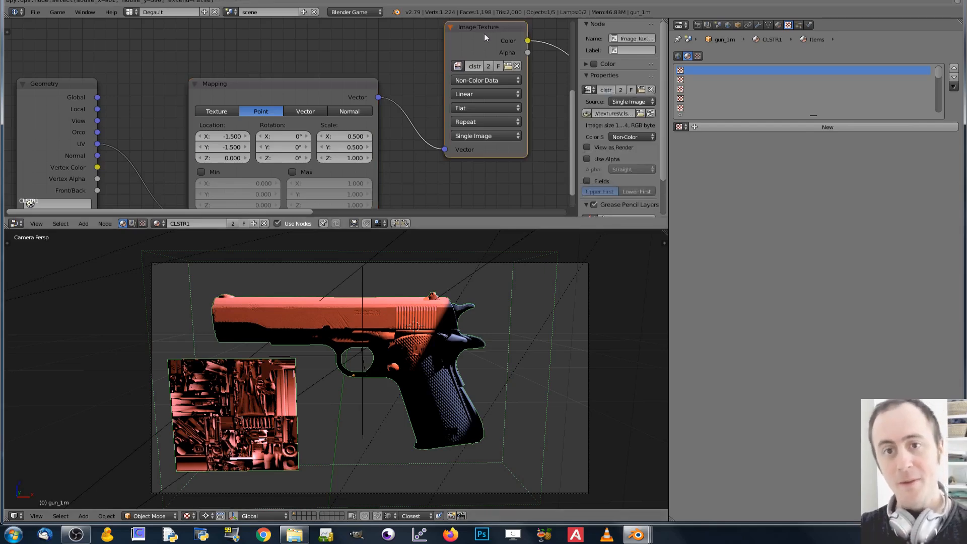
{"action": "scroll", "coordinate": [482, 147], "scroll_direction": "down", "scroll_amount": 3}
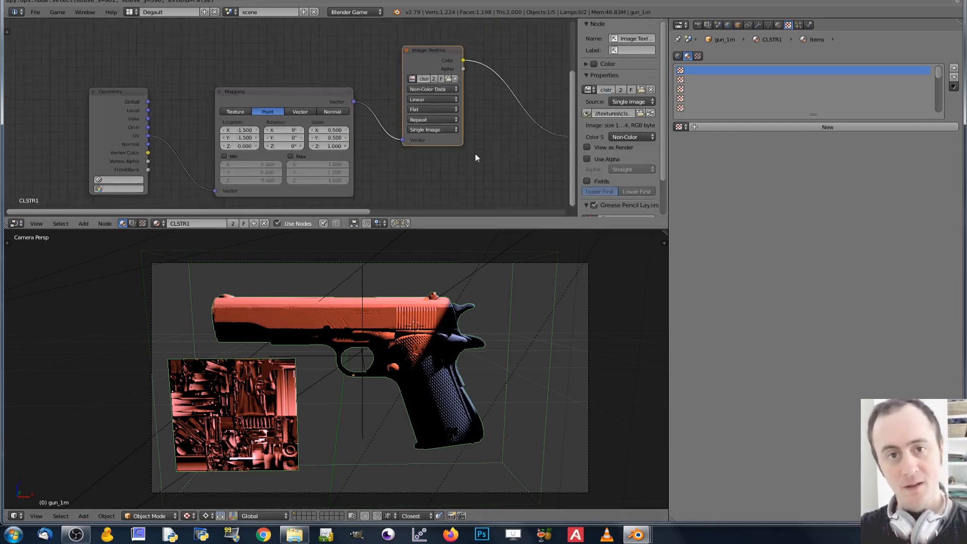
{"action": "left_click", "coordinate": [295, 103]}
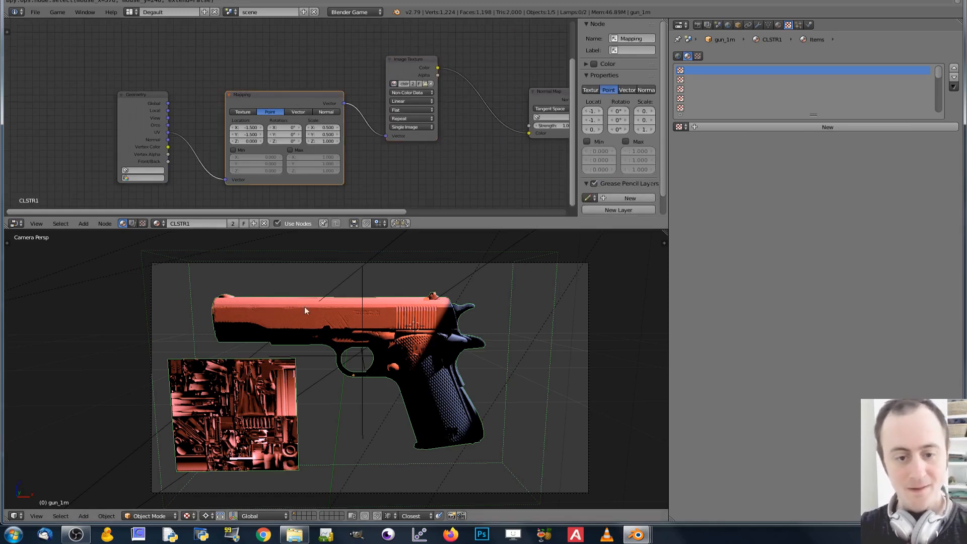
- Save over the existing blend file, run the game in the 3D viewport to check the normal map, and stop it
{"action": "key", "text": "ctrl+s"}
{"action": "left_click", "coordinate": [358, 289]}
{"action": "key", "text": "p"}
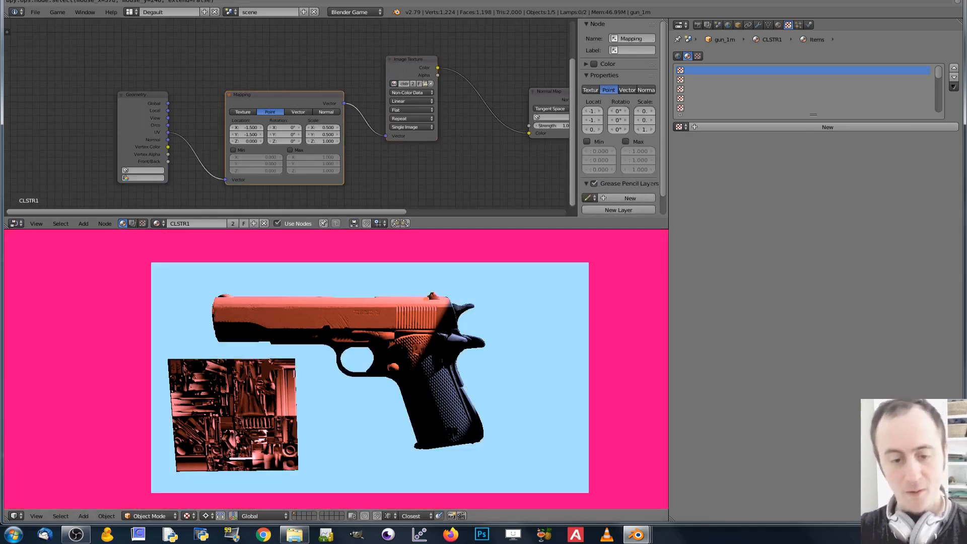
{"action": "key", "text": "Escape"}
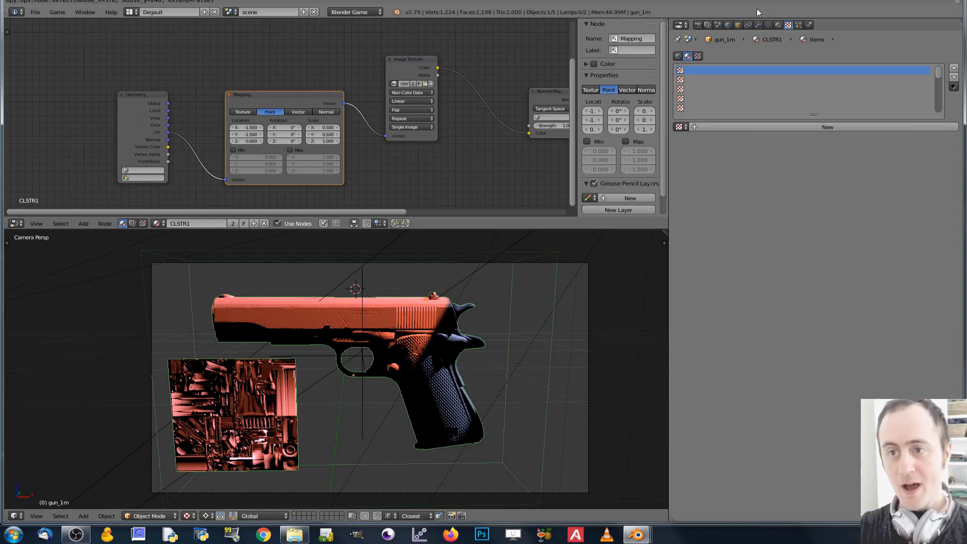
- Turn off Extra Textures in the scene's GLSL shading settings
{"action": "left_click", "coordinate": [698, 25]}
{"action": "left_click", "coordinate": [824, 270]}
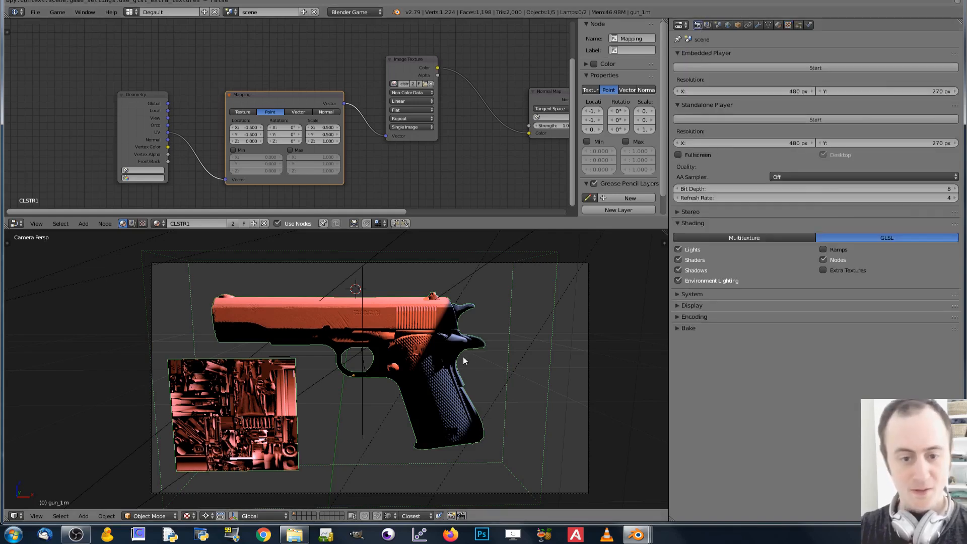
- Switch to the game loader's Blender window, start its standalone player as a test, and close it
{"action": "key", "text": "alt+Tab"}
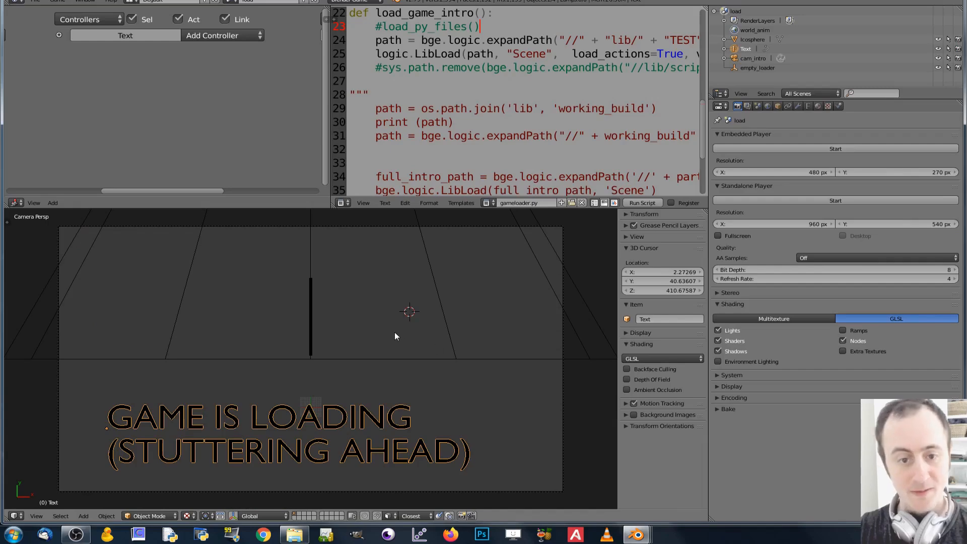
{"action": "left_click", "coordinate": [824, 201]}
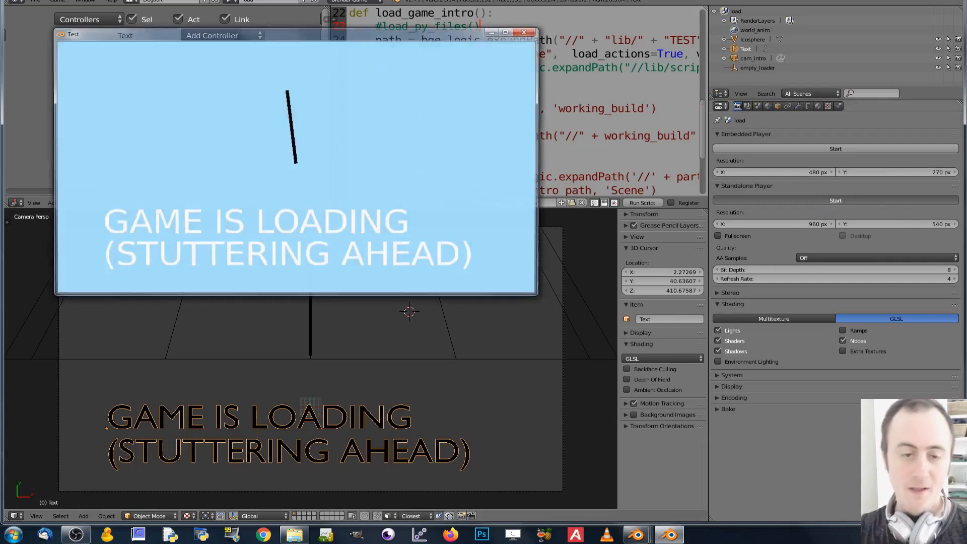
{"action": "key", "text": "Escape"}
- Switch to the TSL0.29 folder and run Test.blend.exe to inspect the remapped gun in the standalone build
{"action": "key", "text": "alt+Tab"}
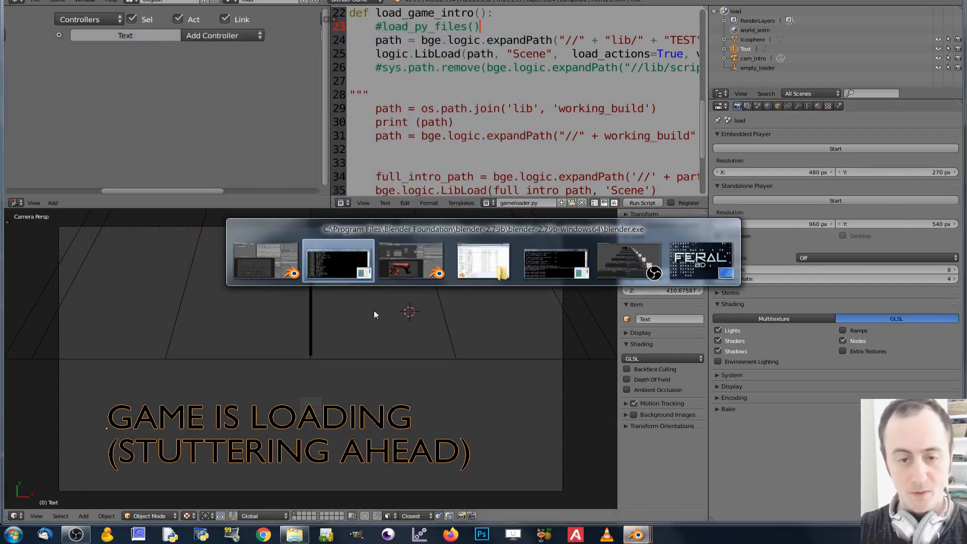
{"action": "left_click", "coordinate": [486, 270]}
{"action": "left_click", "coordinate": [487, 153]}
{"action": "left_click", "coordinate": [485, 146]}
{"action": "double_click", "coordinate": [485, 145]}
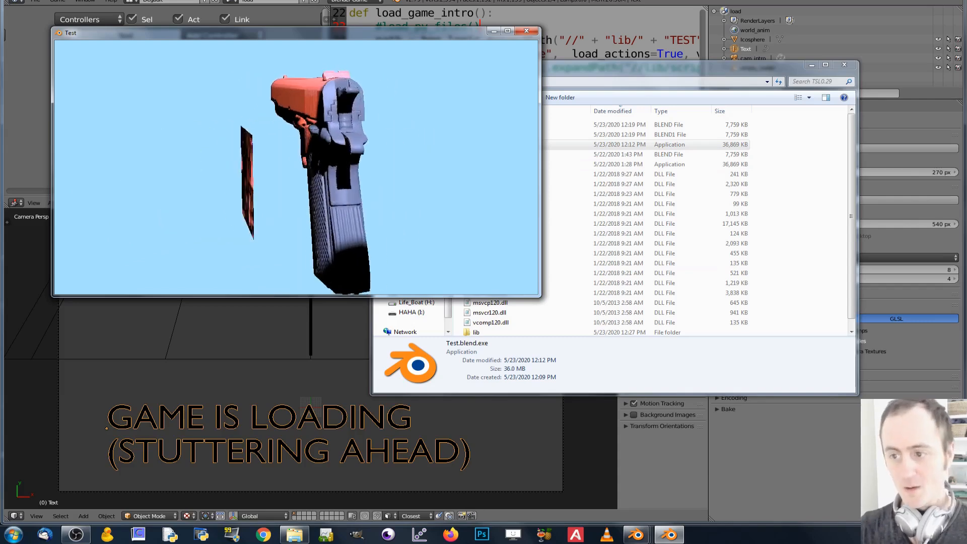
{"action": "key", "text": "Escape"}
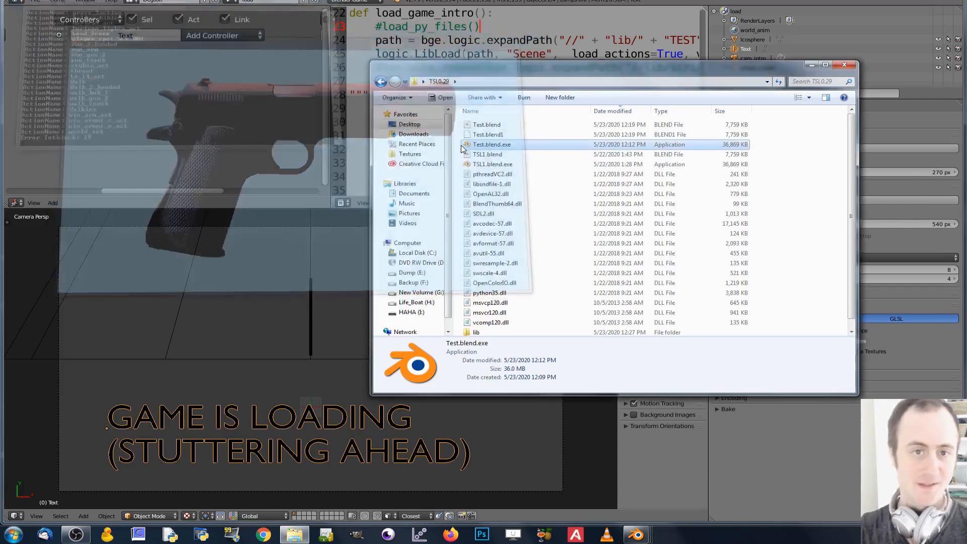
- Check the loader scene's shading settings, then relaunch Test.blend.exe to examine the gun's normal map shading again
{"action": "key", "text": "alt+Tab"}
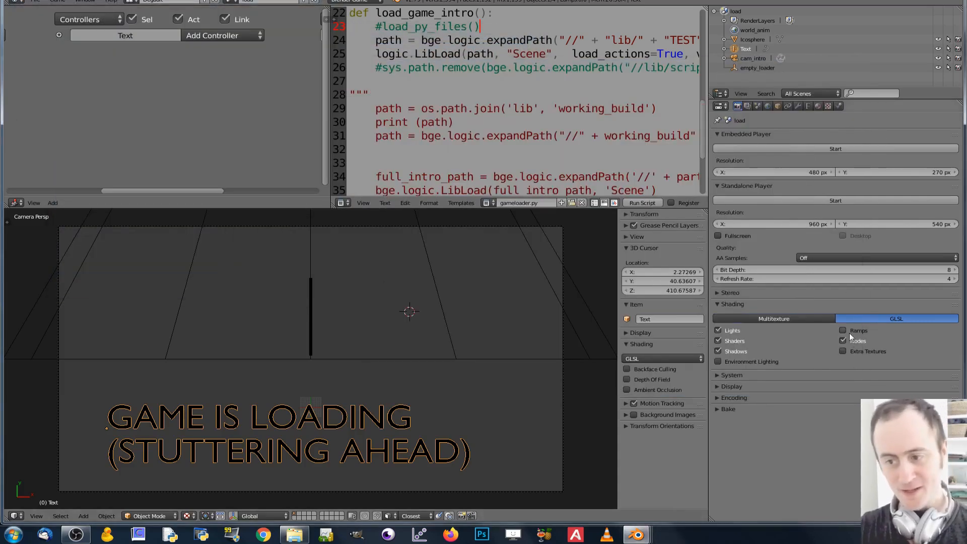
{"action": "key", "text": "alt+Tab"}
{"action": "key", "text": "alt+Tab"}
{"action": "key", "text": "alt+Tab"}
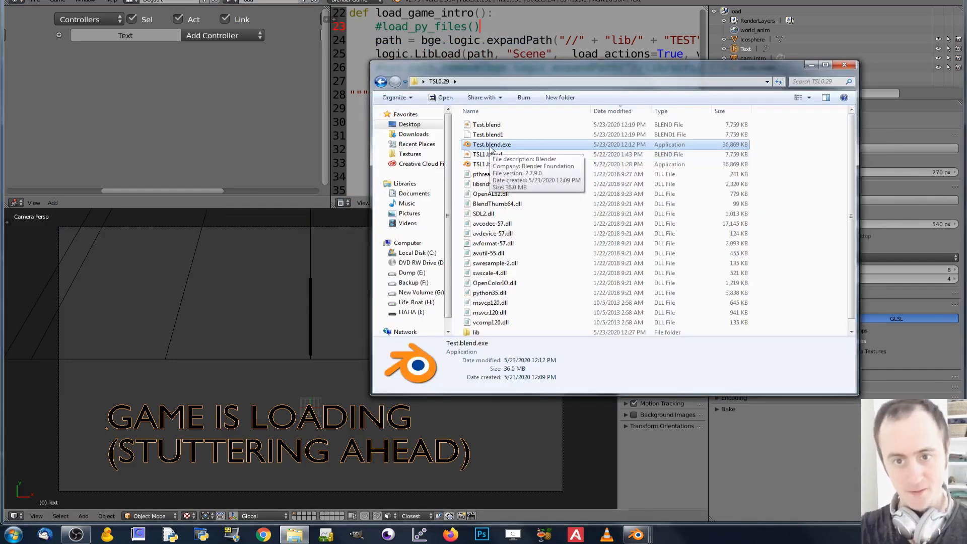
{"action": "double_click", "coordinate": [491, 145]}
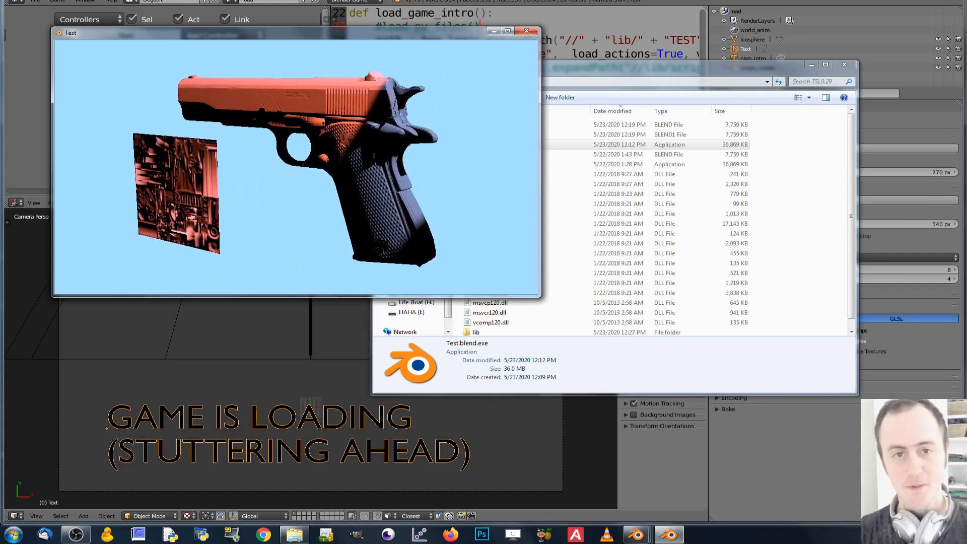
{"action": "key", "text": "Escape"}
{"action": "key", "text": "alt+Tab"}
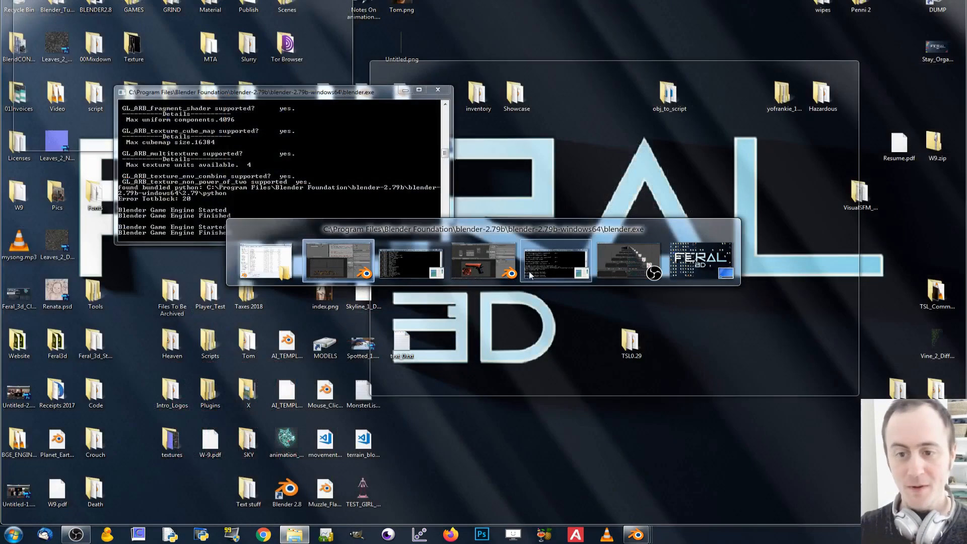
{"action": "left_click", "coordinate": [564, 270]}
{"action": "key", "text": "alt+Tab"}
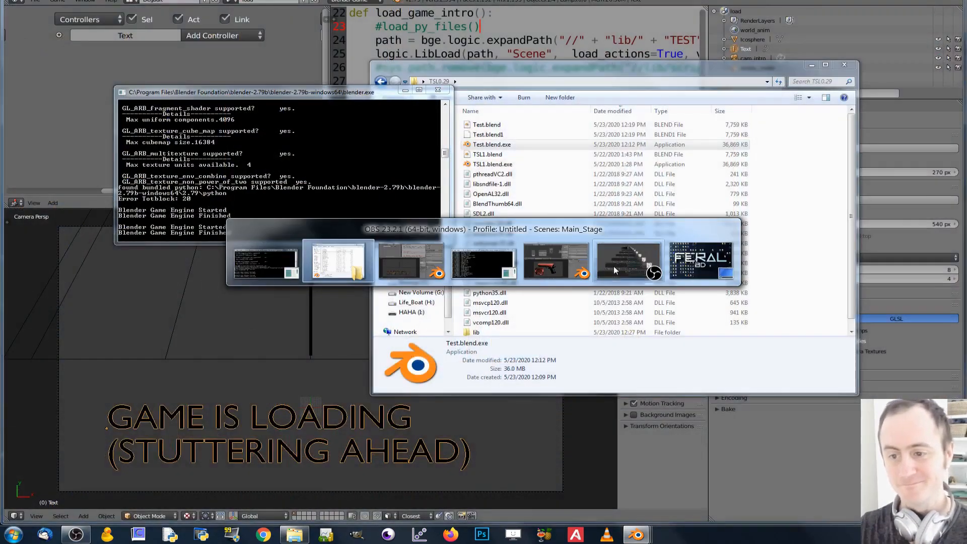
{"action": "left_click", "coordinate": [613, 266]}
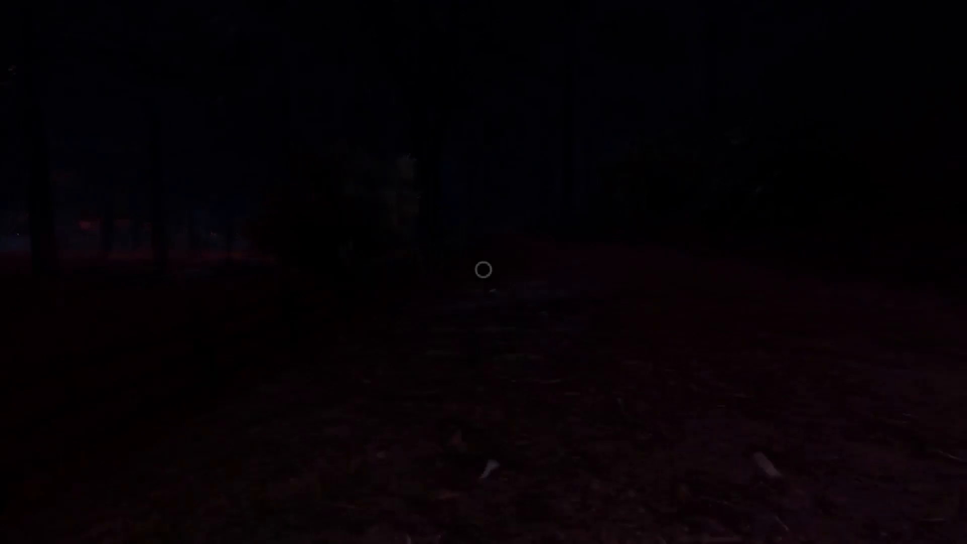
{"action": "key", "text": "w"}
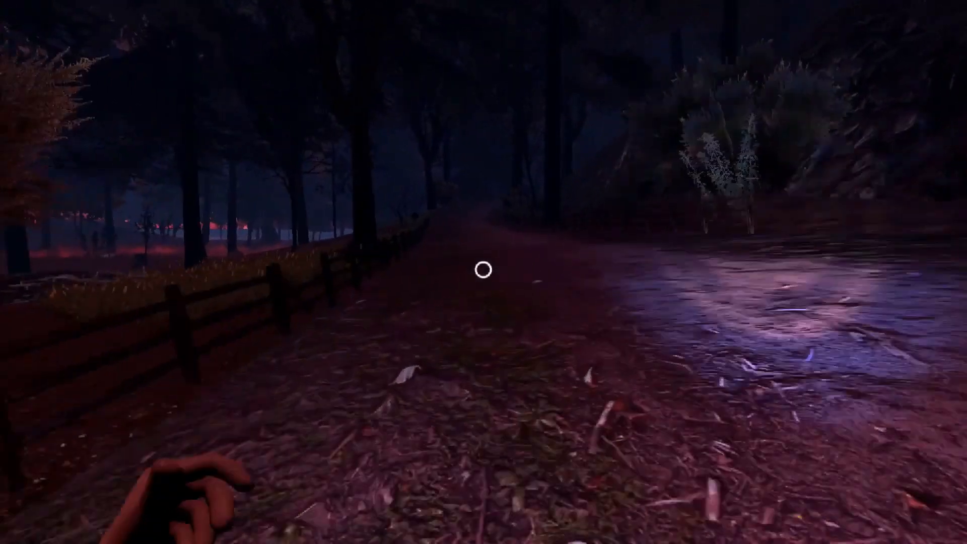